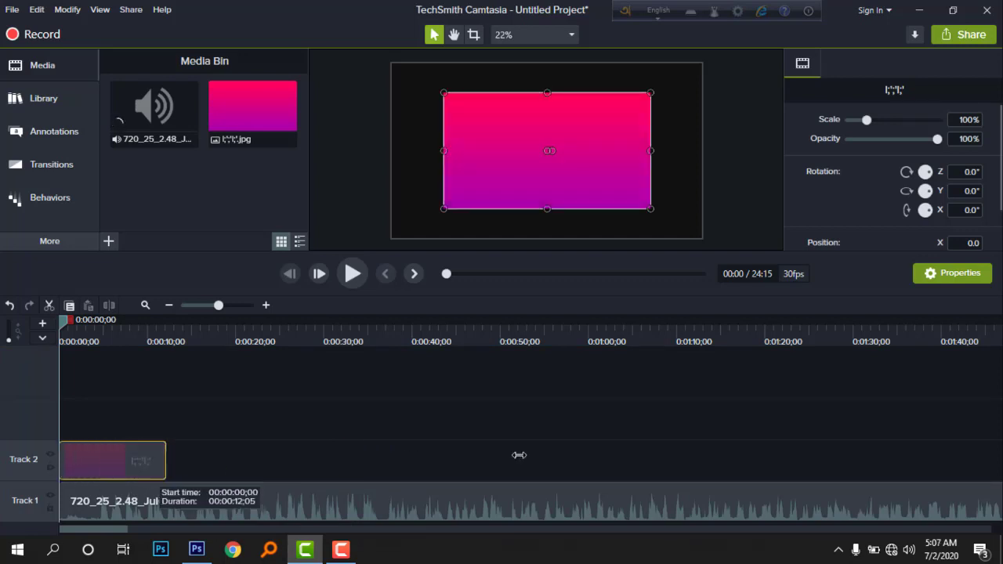
Scale the gradient background to 150% to fill the canvas and extend its Track 2 clip to about 11:47
{"action": "left_click_drag", "start_coordinate": [443, 207], "coordinate": [392, 237]}
{"action": "left_click_drag", "start_coordinate": [658, 93], "coordinate": [702, 64]}
{"action": "left_click", "coordinate": [205, 306]}
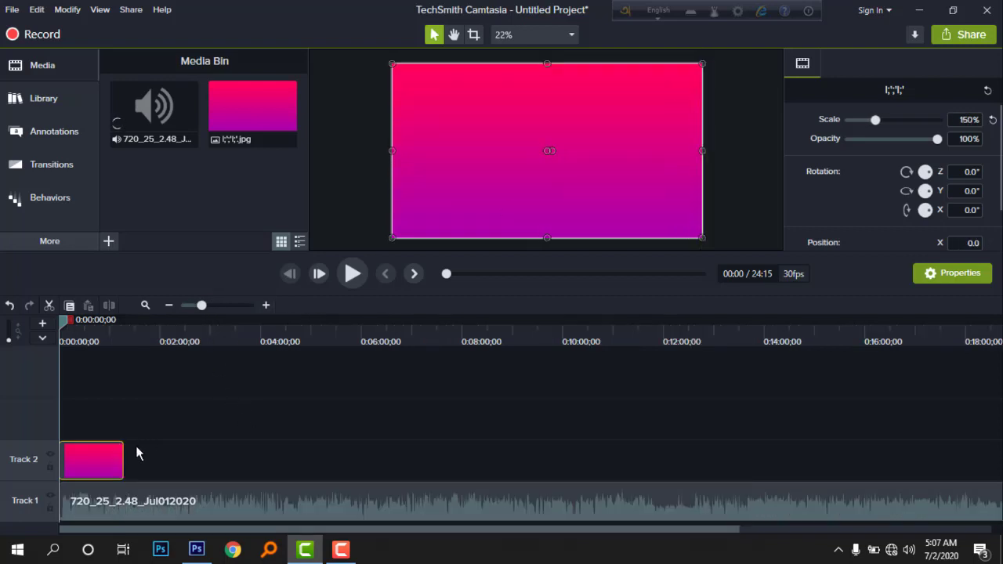
{"action": "left_click_drag", "start_coordinate": [123, 462], "coordinate": [806, 460]}
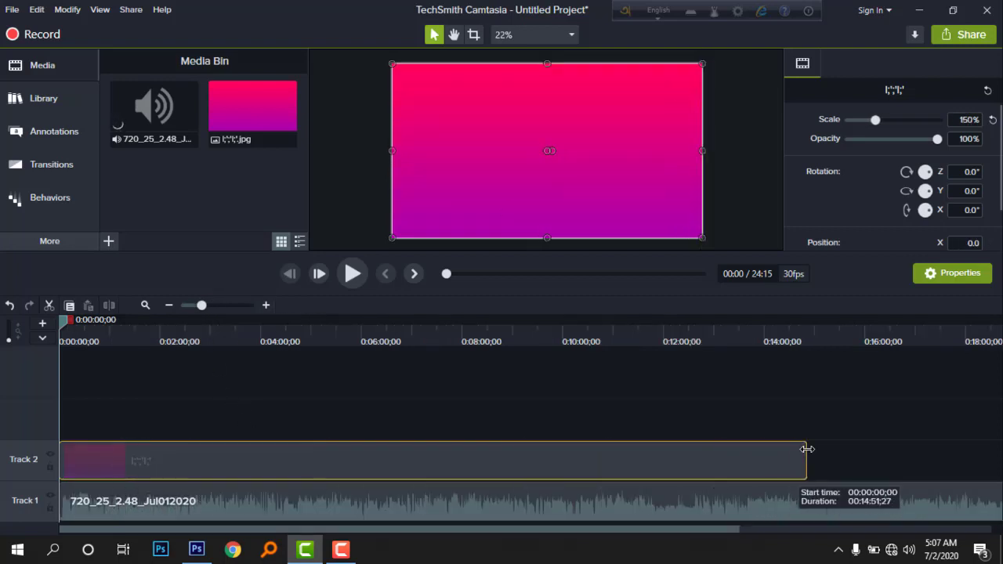
{"action": "left_click", "coordinate": [368, 343]}
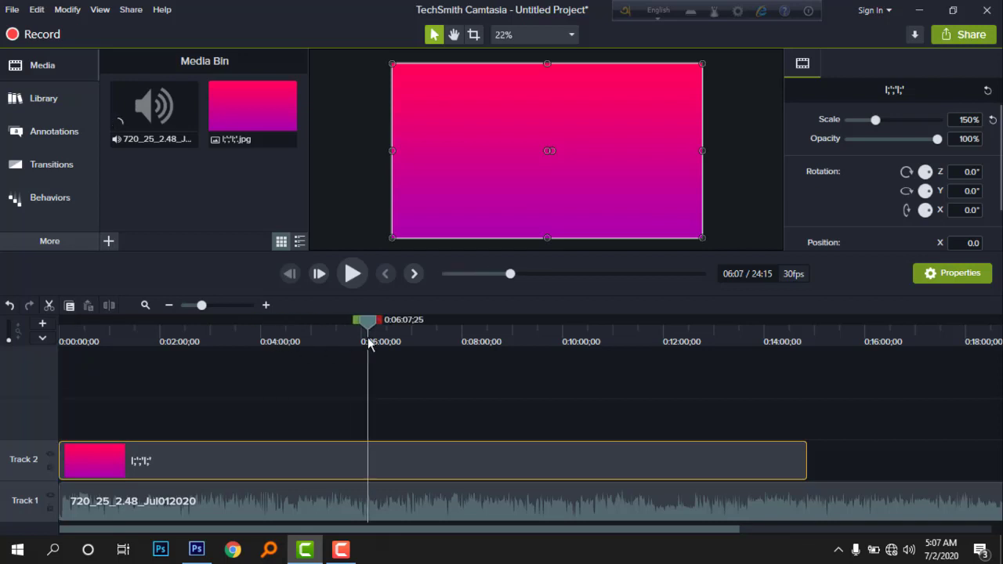
{"action": "left_click_drag", "start_coordinate": [798, 470], "coordinate": [650, 470]}
{"action": "left_click_drag", "start_coordinate": [371, 329], "coordinate": [31, 375]}
Add 4444441.png from the desktop at the start of Track 3 and scale it to 54.2% on the canvas's left side
{"action": "left_click", "coordinate": [920, 10]}
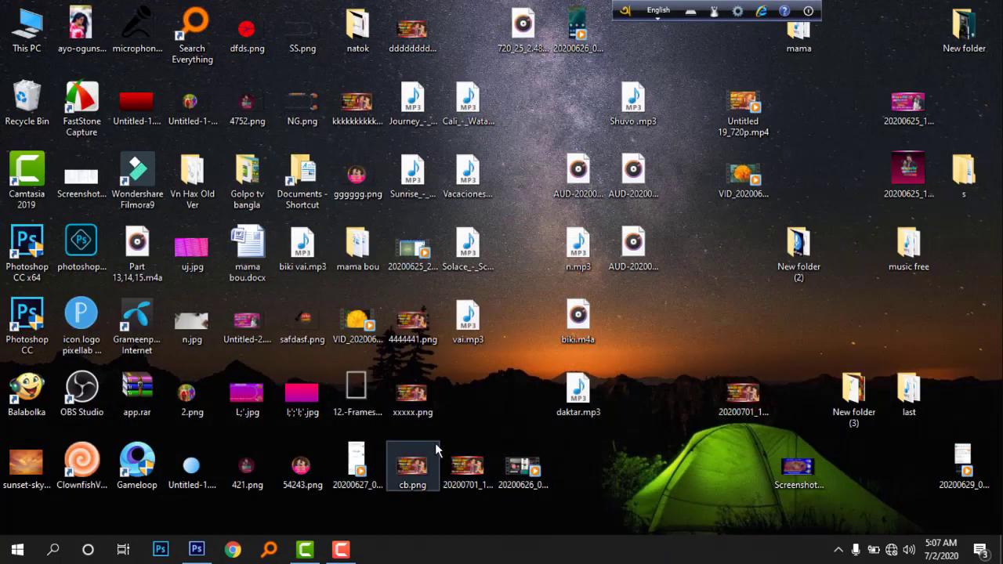
{"action": "left_click_drag", "start_coordinate": [416, 318], "coordinate": [98, 423]}
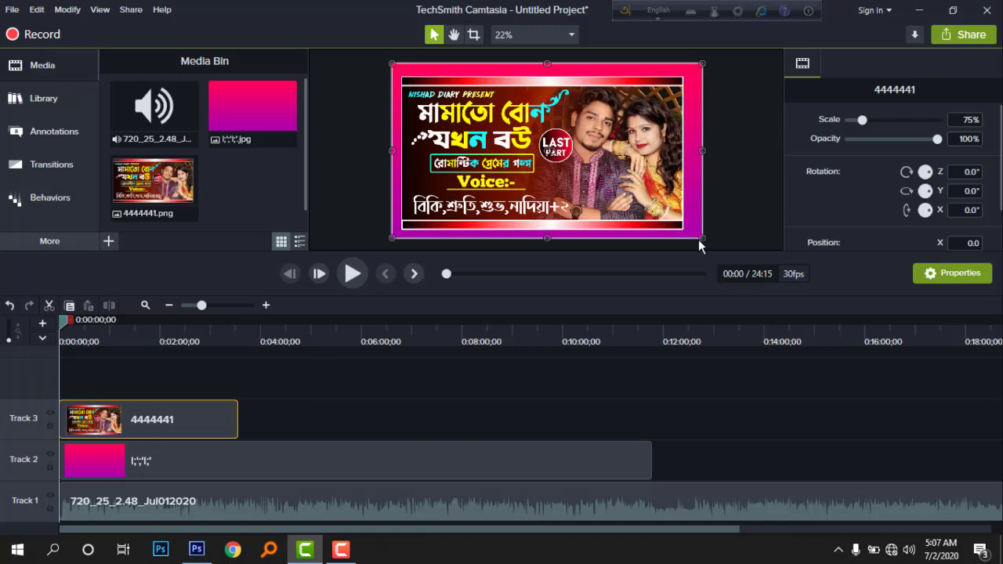
{"action": "left_click_drag", "start_coordinate": [673, 231], "coordinate": [605, 198]}
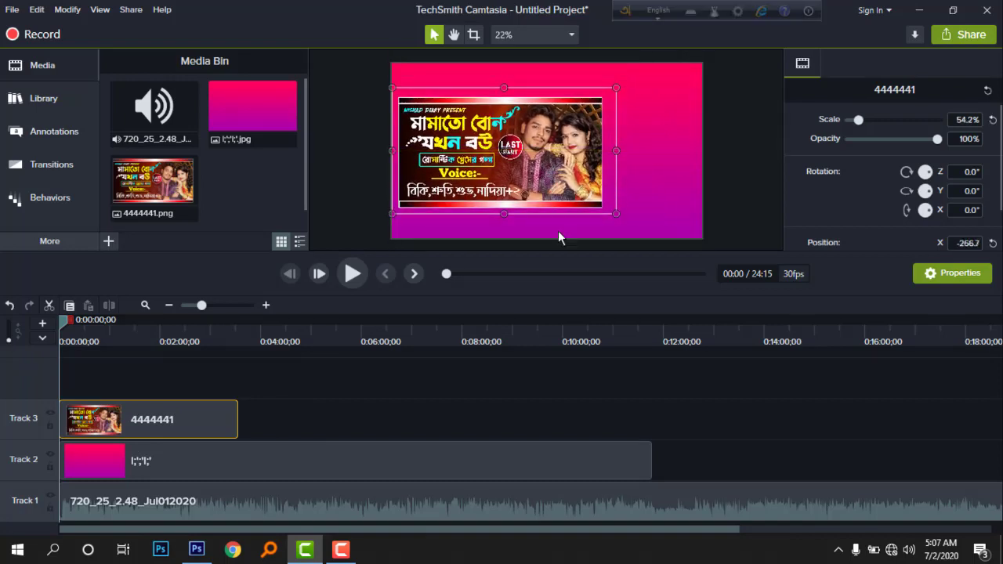
{"action": "left_click", "coordinate": [522, 409]}
Add NG.png from the desktop to Track 3 below the 4444441 clip and extend its beginning to the timeline start
{"action": "left_click", "coordinate": [919, 10]}
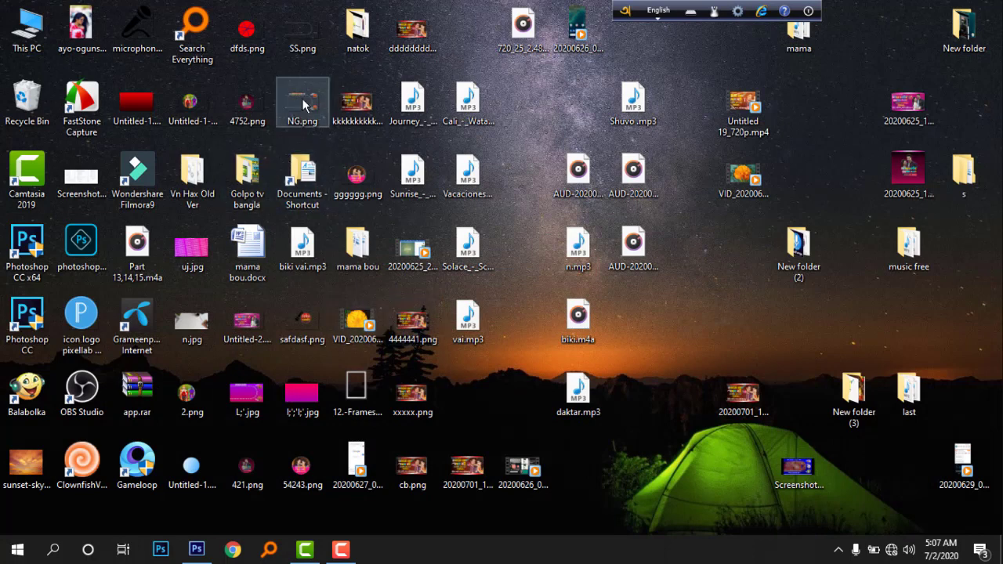
{"action": "left_click_drag", "start_coordinate": [306, 102], "coordinate": [318, 419]}
{"action": "left_click_drag", "start_coordinate": [203, 424], "coordinate": [193, 383]}
{"action": "left_click", "coordinate": [319, 429]}
{"action": "left_click_drag", "start_coordinate": [319, 427], "coordinate": [31, 427]}
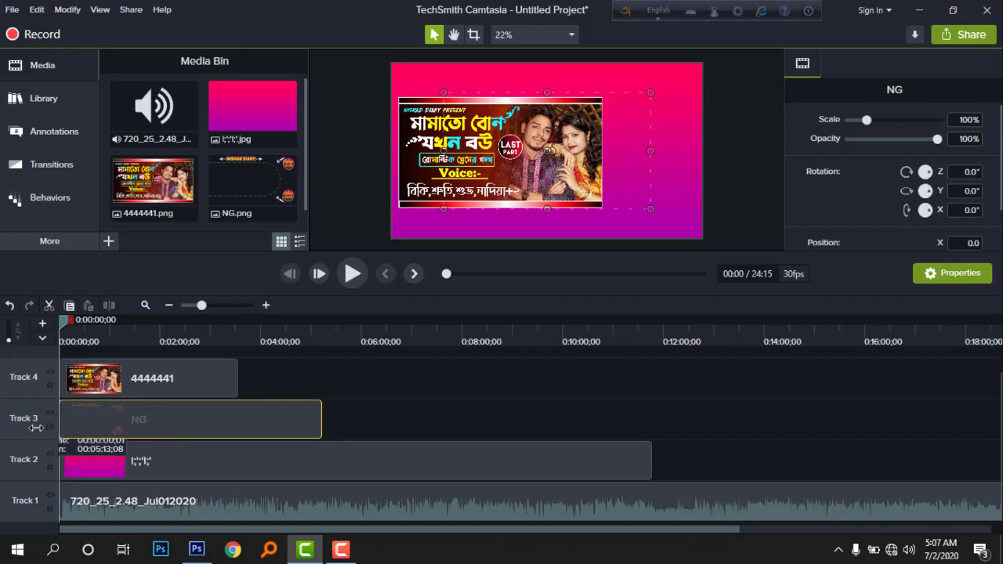
Enlarge the NG overlay on the canvas until it fills the whole frame
{"action": "left_click_drag", "start_coordinate": [444, 208], "coordinate": [392, 237]}
{"action": "left_click_drag", "start_coordinate": [653, 94], "coordinate": [702, 63]}
{"action": "left_click", "coordinate": [661, 430]}
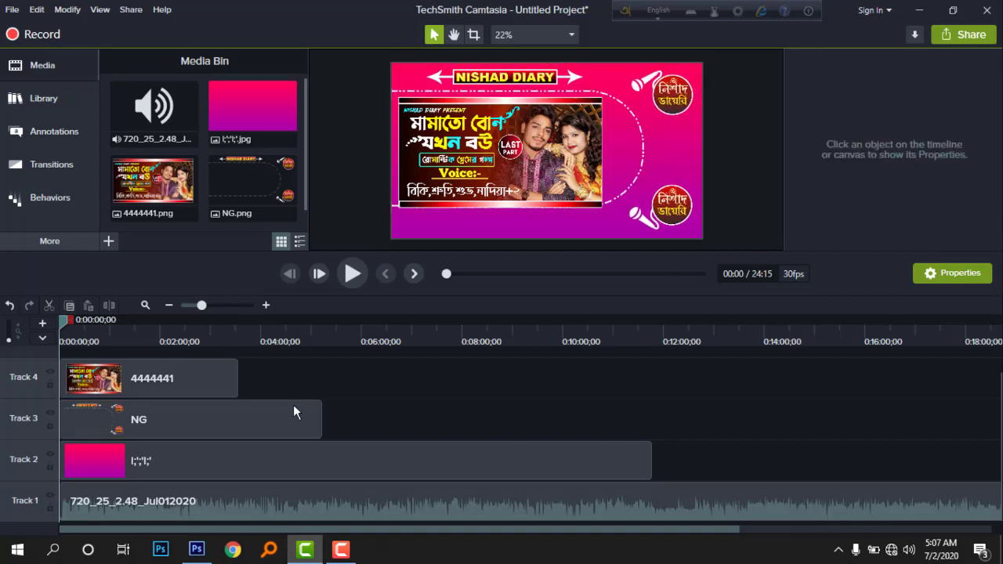
Extend the 4444441 clip on Track 4 to end together with the NG clip
{"action": "left_click", "coordinate": [212, 382]}
{"action": "left_click_drag", "start_coordinate": [241, 378], "coordinate": [332, 376]}
{"action": "left_click", "coordinate": [308, 336]}
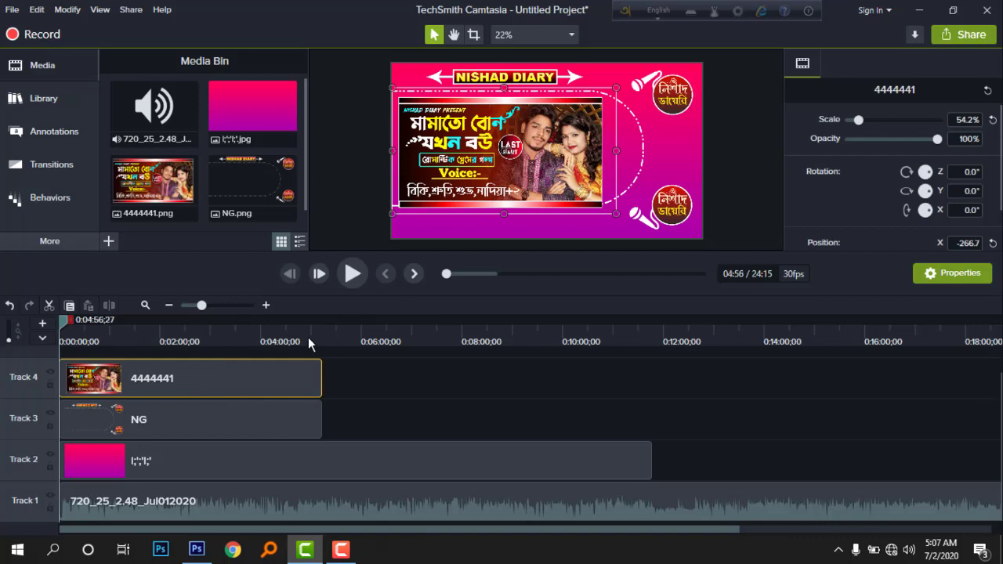
{"action": "left_click", "coordinate": [505, 385]}
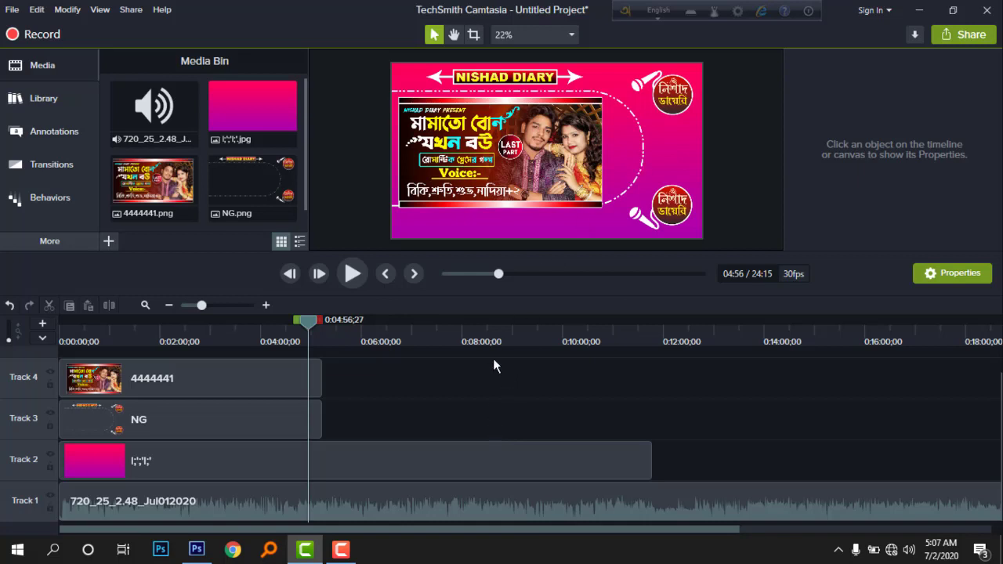
{"action": "left_click", "coordinate": [340, 549]}
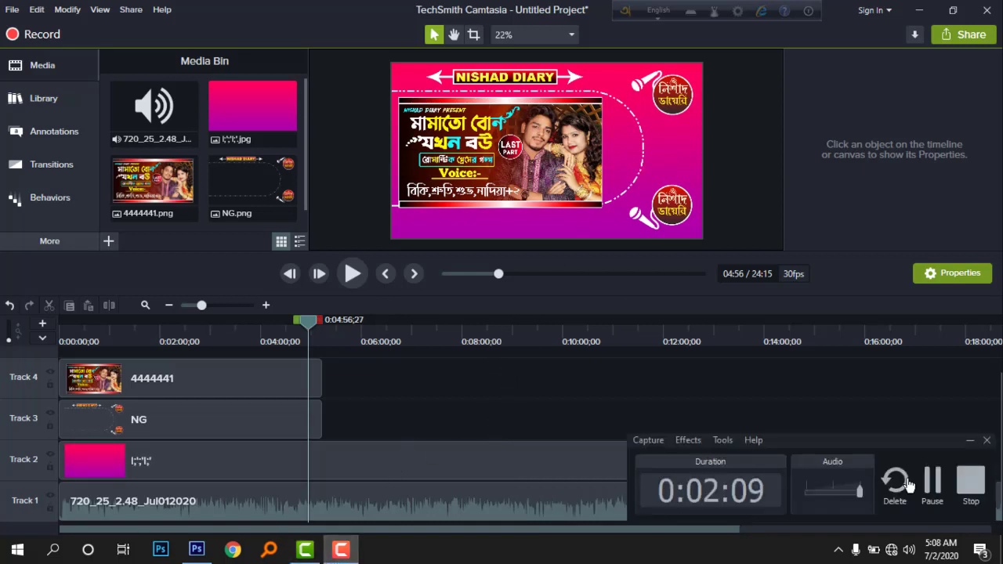
{"action": "left_click", "coordinate": [906, 481]}
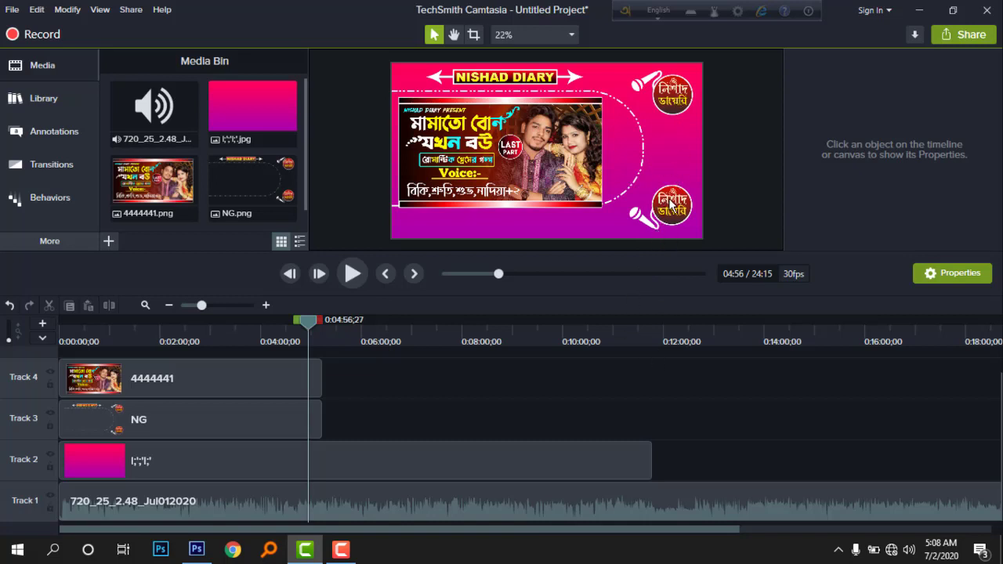
Extend the NG and 4444441 clips to the end of the gradient background clip
{"action": "scroll", "coordinate": [378, 424], "scroll_direction": "up", "scroll_amount": 1}
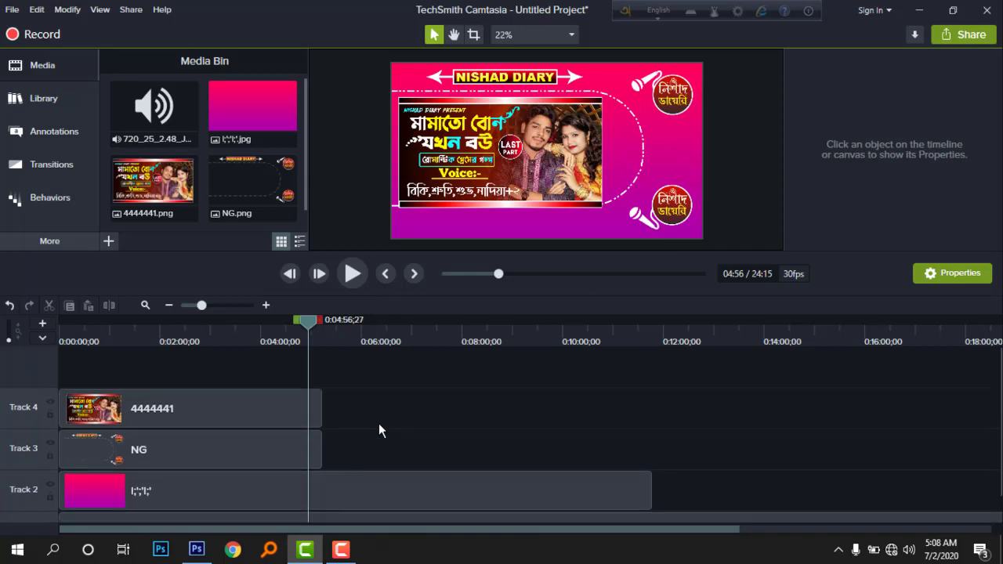
{"action": "left_click_drag", "start_coordinate": [317, 447], "coordinate": [651, 416]}
{"action": "left_click", "coordinate": [684, 405]}
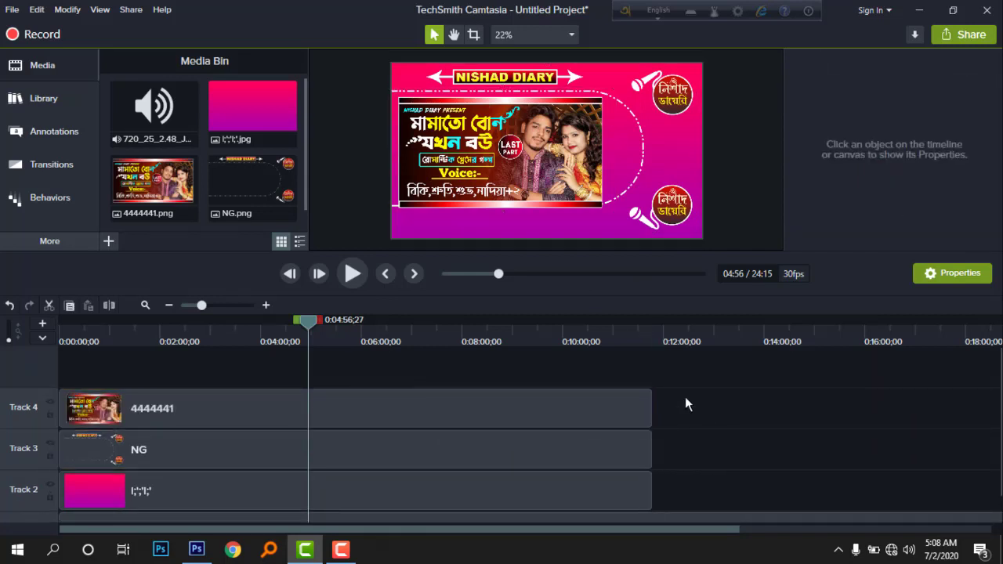
Scale the 4444441 image to 51.3% and position it between the dashed lines at the canvas's left edge
{"action": "left_click", "coordinate": [593, 199]}
{"action": "mouse_move", "coordinate": [615, 213]}
{"action": "left_mouse_down"}
{"action": "mouse_move", "coordinate": [650, 238]}
{"action": "mouse_move", "coordinate": [605, 208]}
{"action": "left_mouse_up"}
{"action": "left_click_drag", "start_coordinate": [579, 177], "coordinate": [574, 174]}
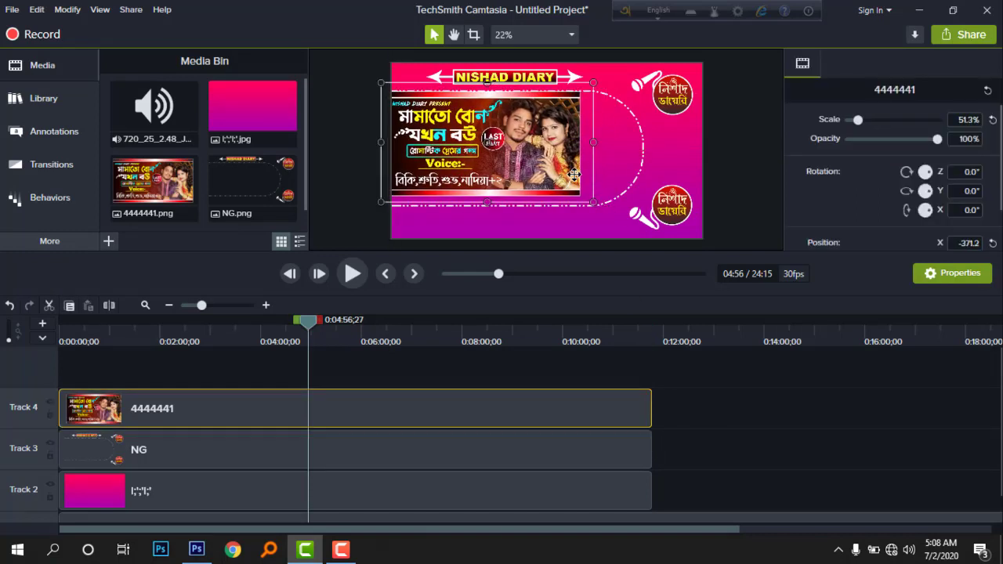
{"action": "key", "text": "Down"}
{"action": "key", "text": "Down"}
{"action": "key", "text": "Down"}
{"action": "key", "text": "Down"}
{"action": "key", "text": "Down"}
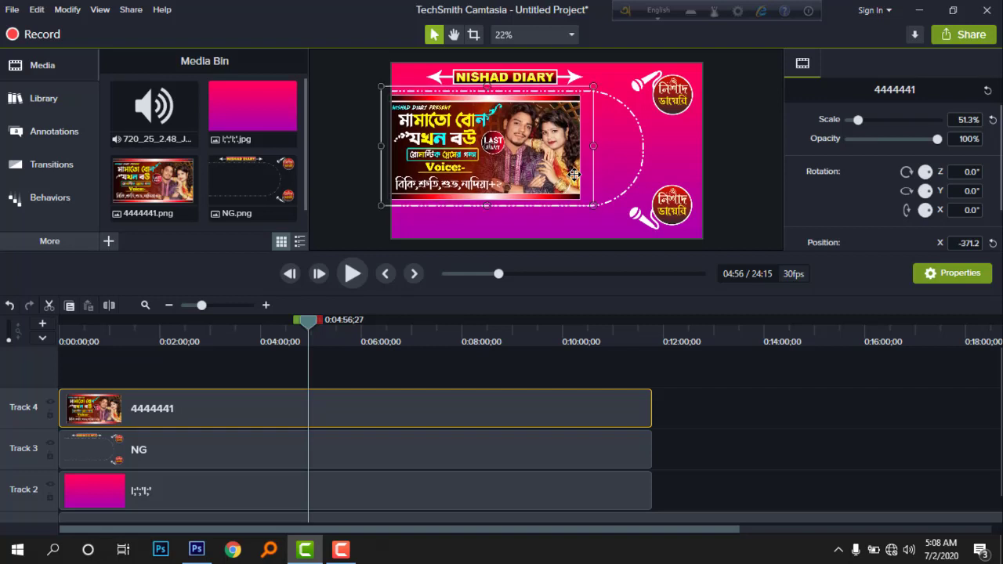
{"action": "key", "text": "Down"}
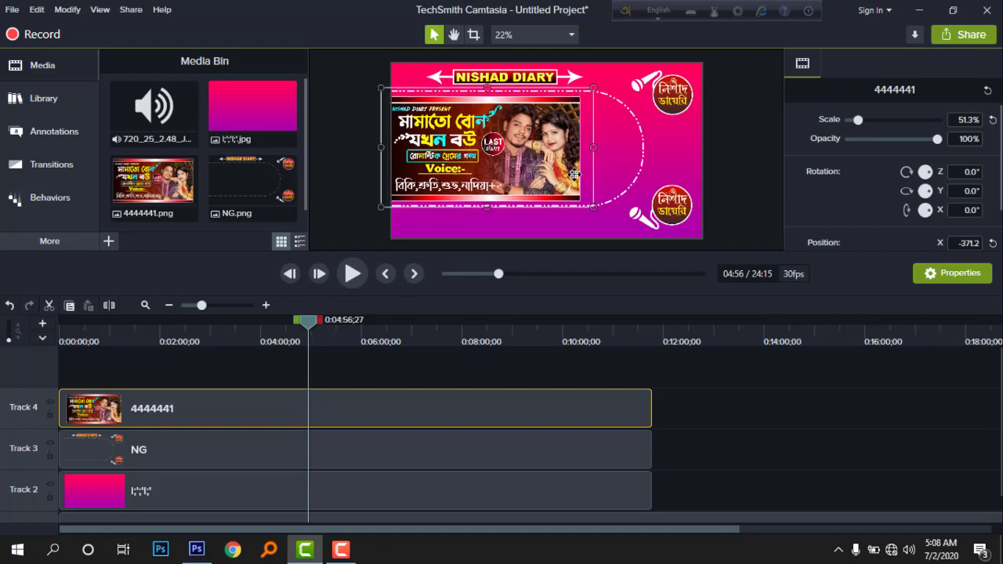
{"action": "left_click", "coordinate": [716, 391]}
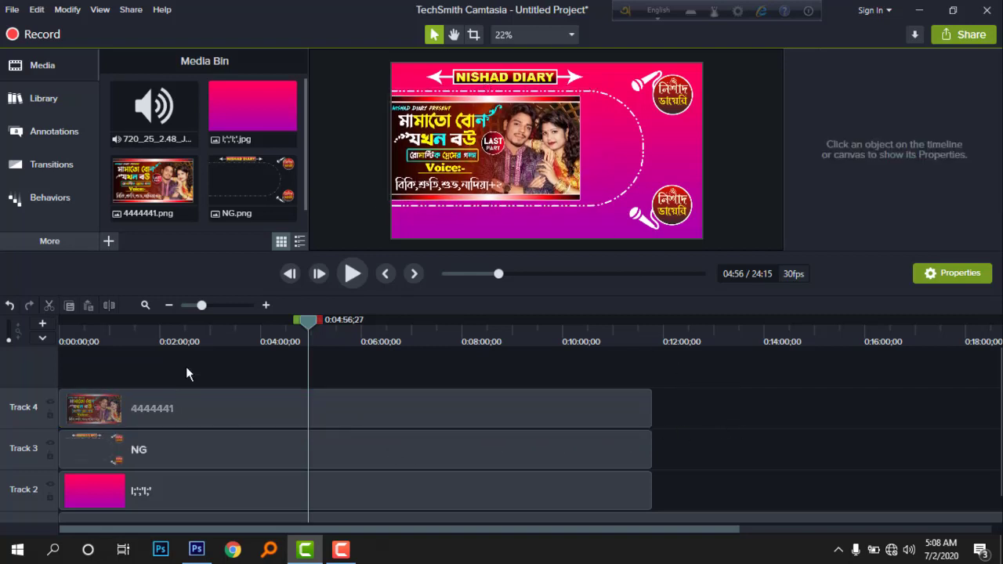
Add gggggg.png from the desktop to Track 4 between NG and 4444441, extending it to the other clips' end
{"action": "left_click", "coordinate": [921, 9]}
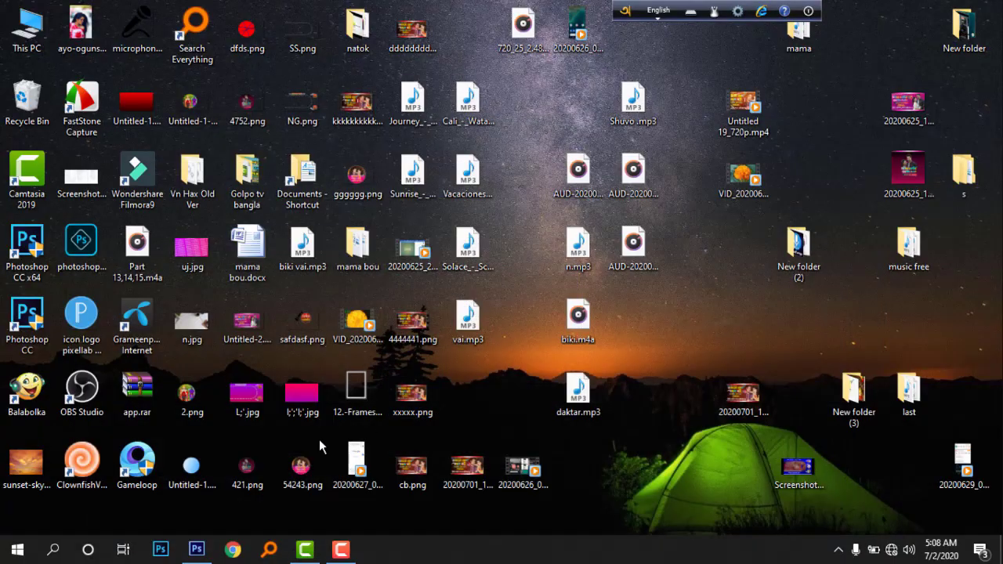
{"action": "left_click_drag", "start_coordinate": [358, 178], "coordinate": [54, 421]}
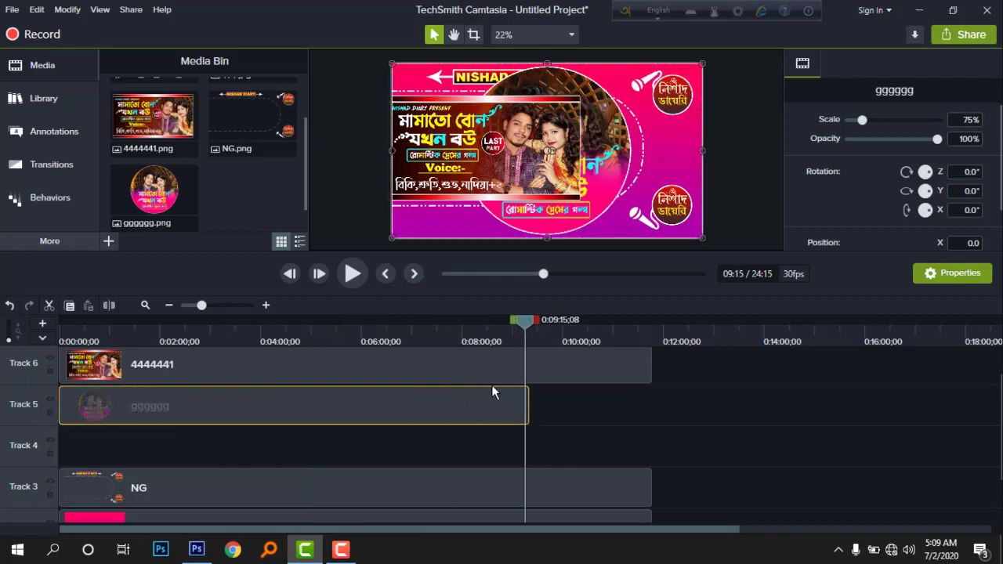
{"action": "left_click_drag", "start_coordinate": [406, 423], "coordinate": [400, 462]}
{"action": "left_click_drag", "start_coordinate": [382, 370], "coordinate": [392, 429]}
{"action": "left_click", "coordinate": [526, 458]}
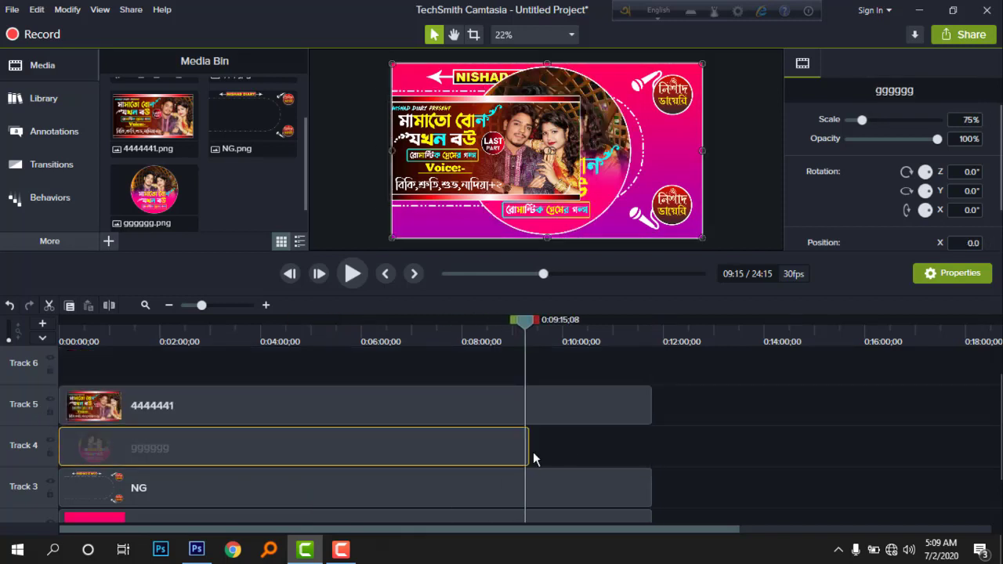
{"action": "left_click_drag", "start_coordinate": [530, 459], "coordinate": [650, 455]}
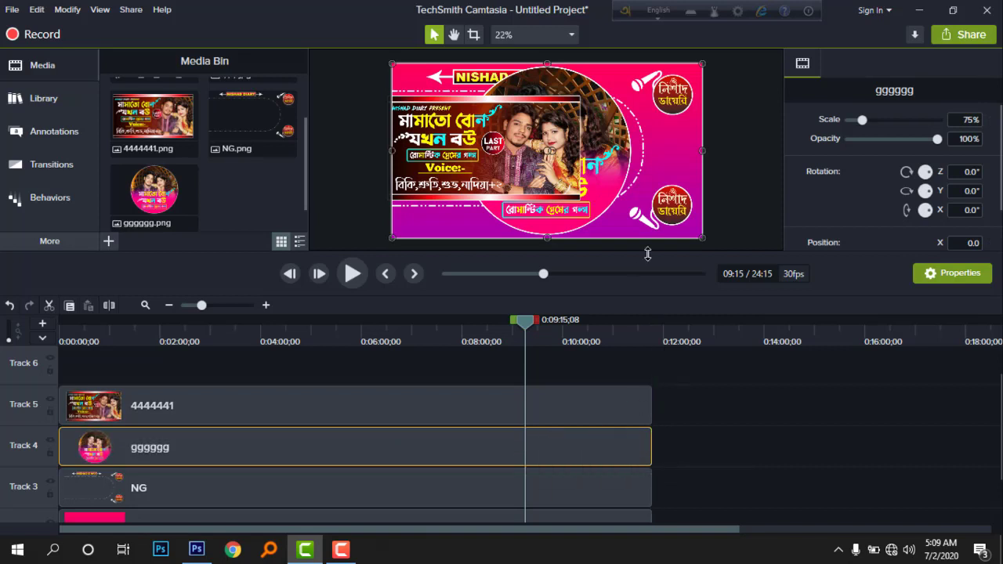
Scale the circular gggggg image to 45.3% and position it inside the dashed arc, partly behind the 4444441 image
{"action": "left_click_drag", "start_coordinate": [701, 237], "coordinate": [662, 215]}
{"action": "left_click_drag", "start_coordinate": [615, 181], "coordinate": [697, 193]}
{"action": "left_click_drag", "start_coordinate": [732, 224], "coordinate": [642, 176]}
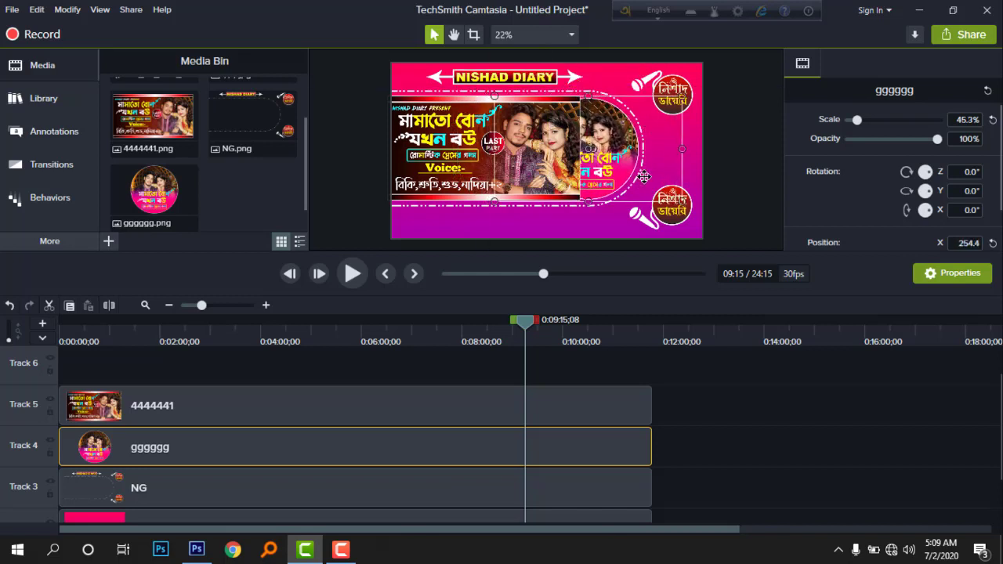
{"action": "left_click", "coordinate": [725, 385]}
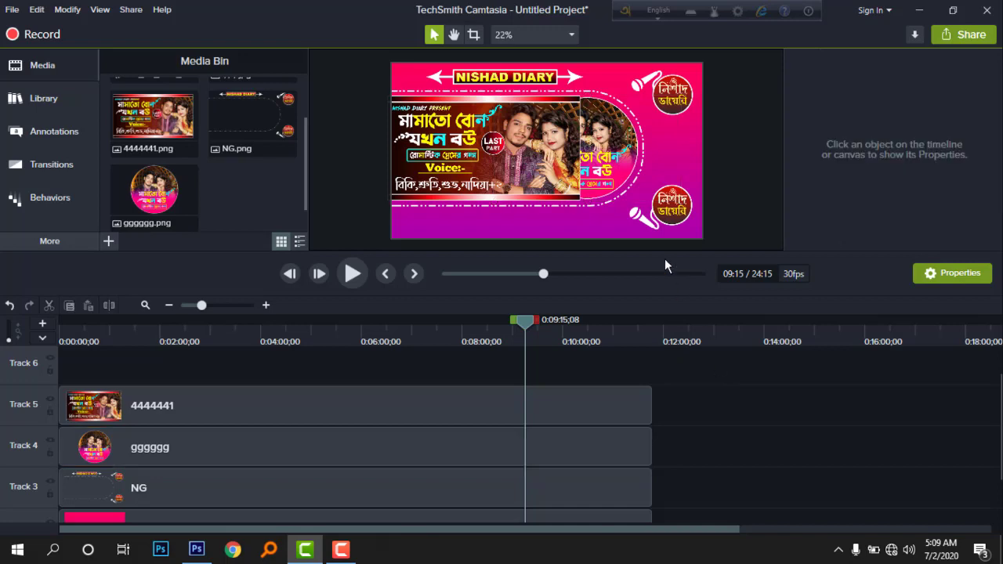
{"action": "left_click", "coordinate": [615, 162]}
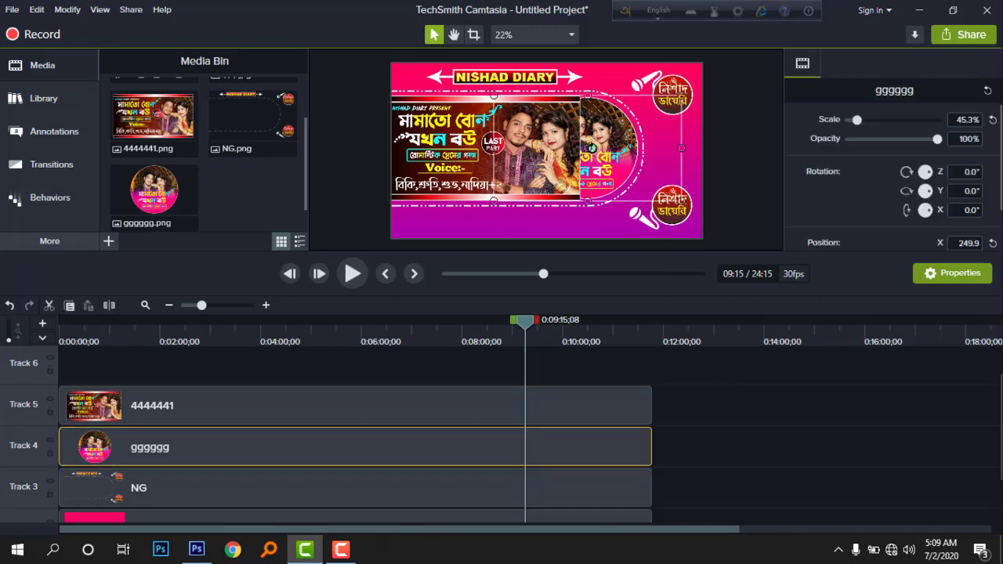
{"action": "mouse_move", "coordinate": [590, 148]}
{"action": "left_mouse_down"}
{"action": "mouse_move", "coordinate": [595, 141]}
{"action": "mouse_move", "coordinate": [582, 157]}
{"action": "left_mouse_up"}
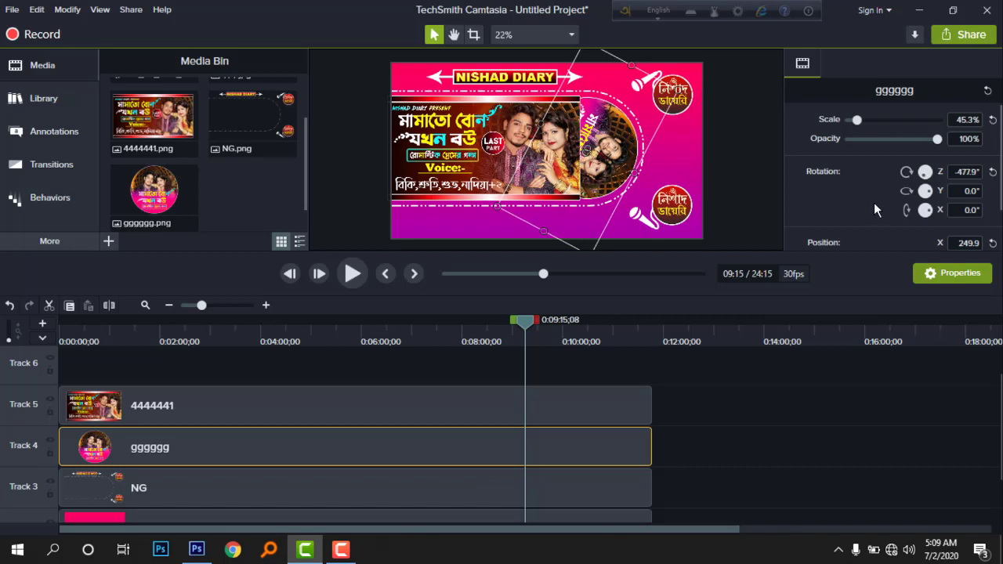
{"action": "key", "text": "ctrl+z"}
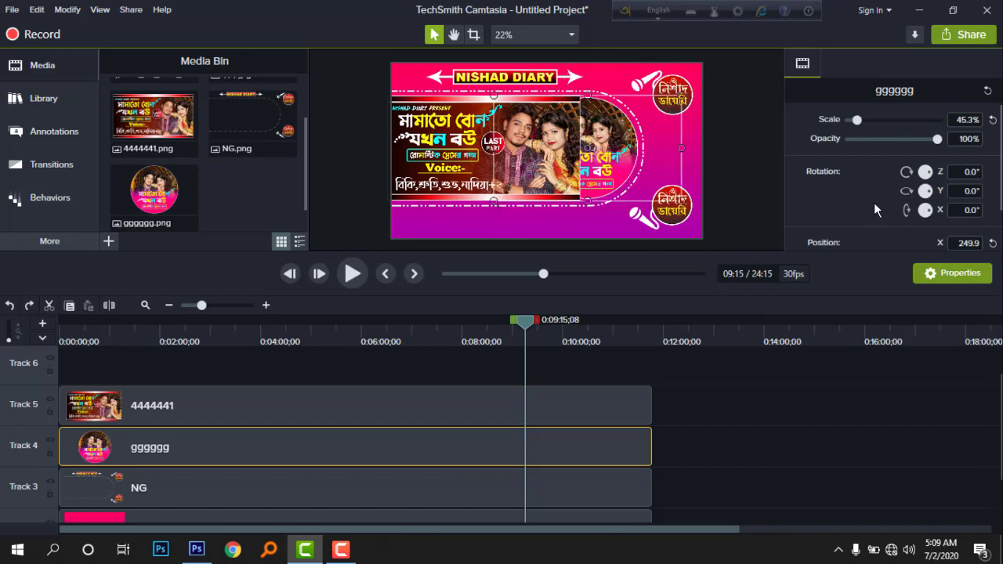
Add a Zoom-n-Pan animation at 150% zoom to the clips at the timeline start
{"action": "left_click", "coordinate": [65, 334]}
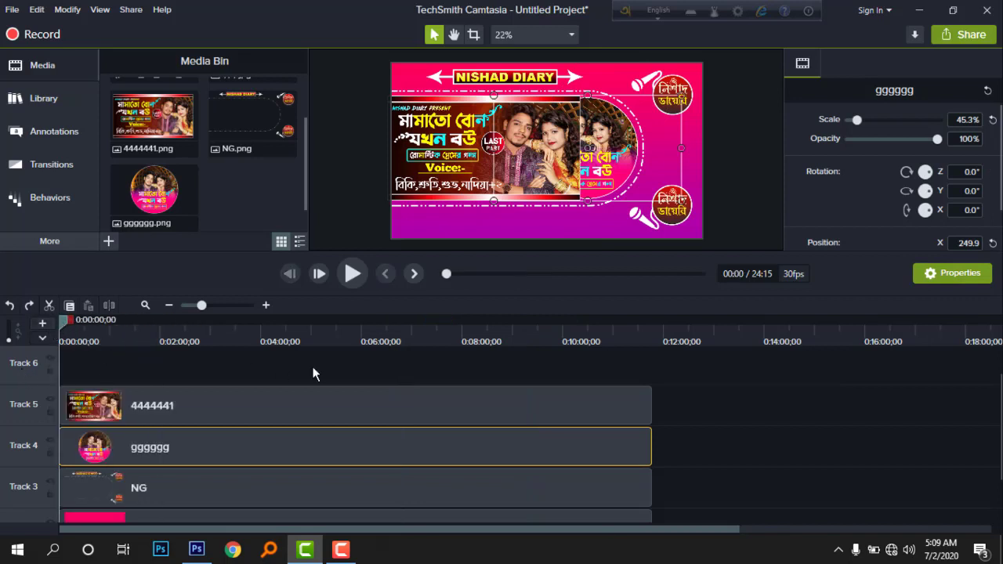
{"action": "left_click", "coordinate": [62, 243]}
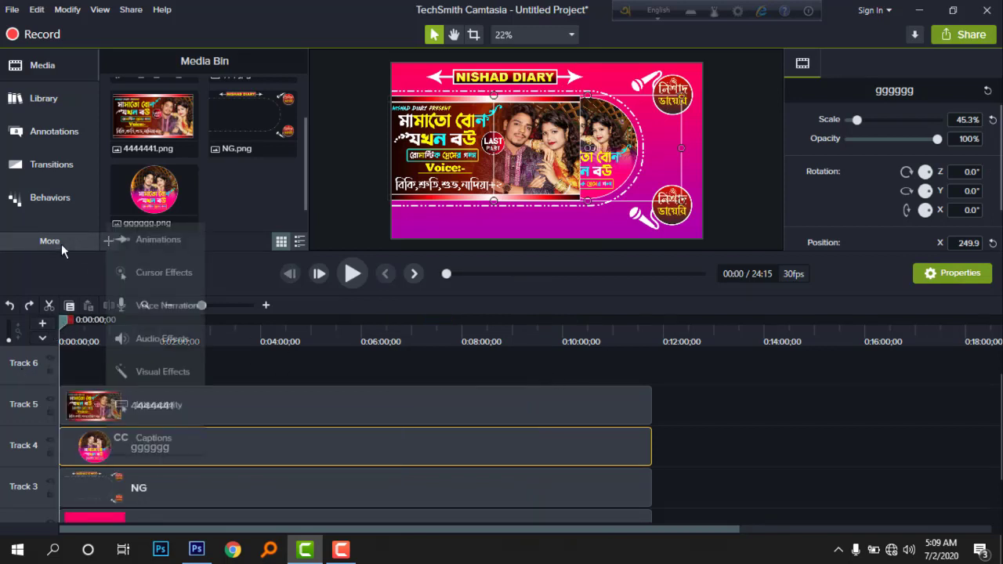
{"action": "left_click", "coordinate": [169, 244]}
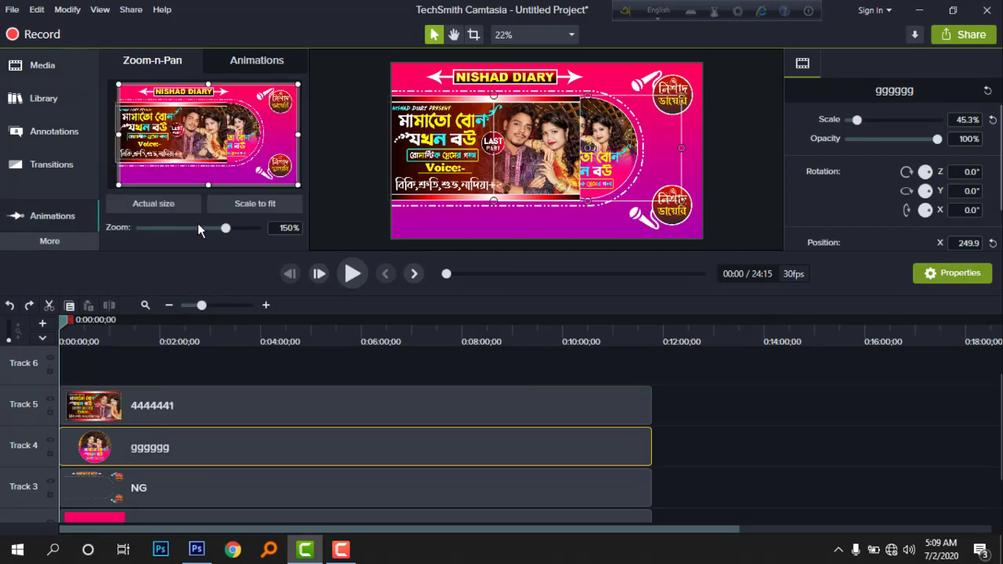
{"action": "left_click", "coordinate": [287, 234]}
{"action": "left_click", "coordinate": [733, 398]}
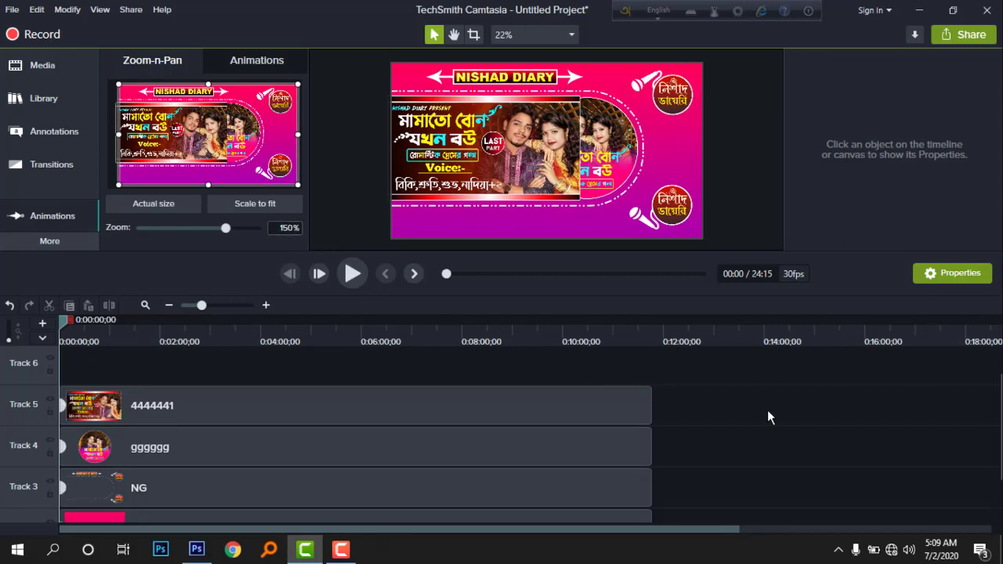
Rotate the gggggg image to about -20,520° around Z and stretch its animation to nearly the clip's end, previewing the spin
{"action": "left_click", "coordinate": [630, 169]}
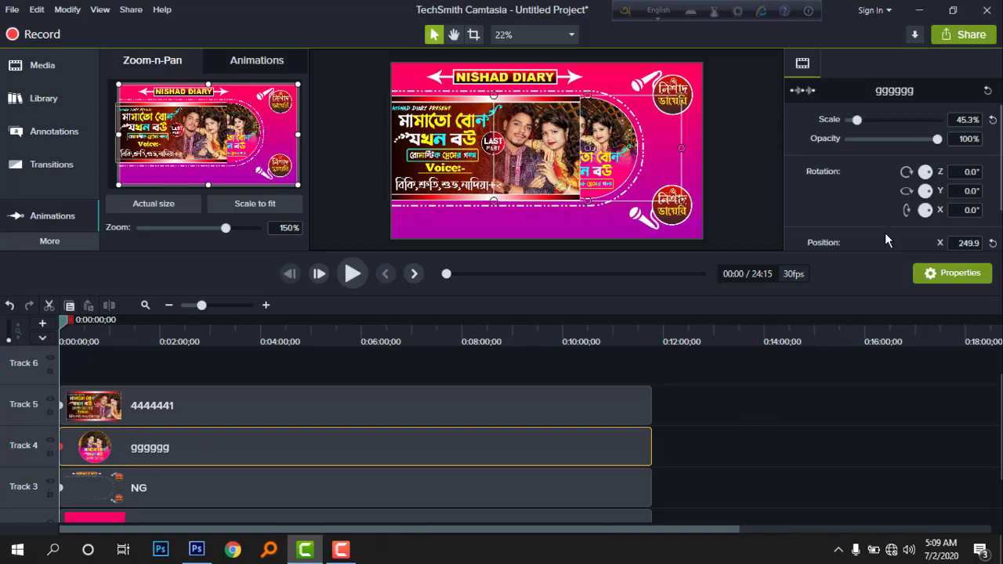
{"action": "left_click_drag", "start_coordinate": [932, 179], "coordinate": [921, 199]}
{"action": "left_click_drag", "start_coordinate": [908, 162], "coordinate": [945, 180]}
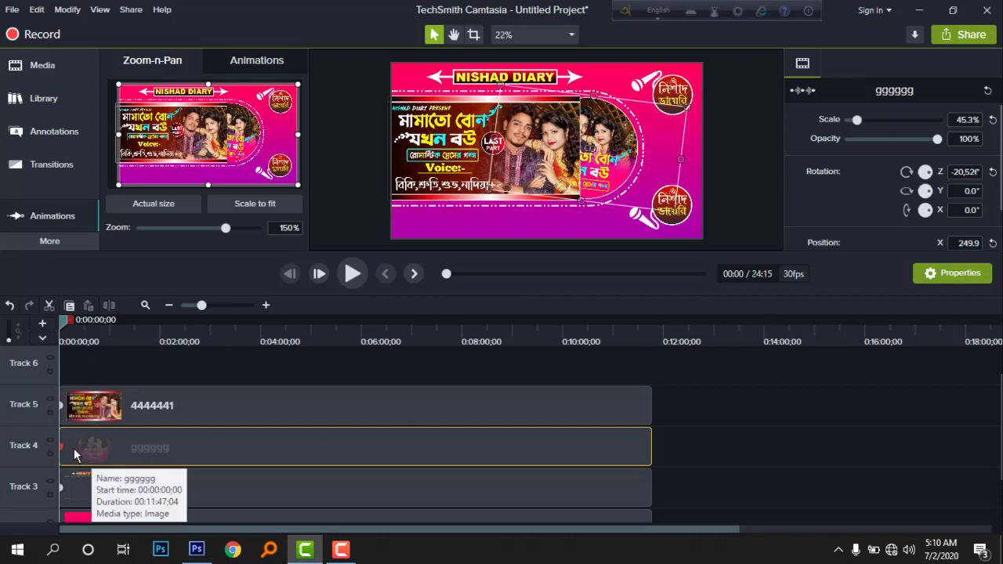
{"action": "left_click_drag", "start_coordinate": [66, 451], "coordinate": [639, 443]}
{"action": "left_click", "coordinate": [187, 330]}
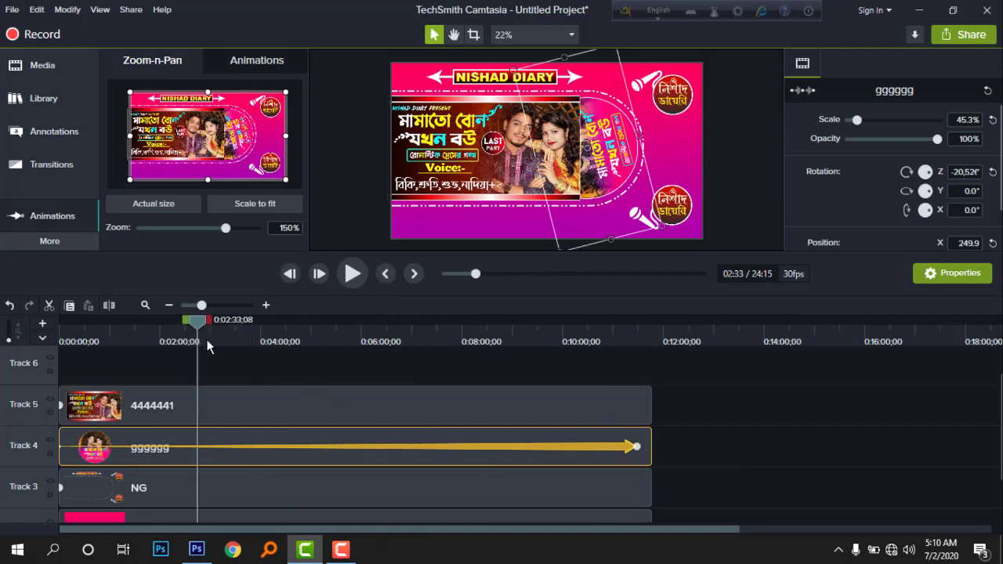
Mute the computer's speakers and play the timeline around 2:33, 5:58 and the start to check the gggggg spin
{"action": "left_click", "coordinate": [907, 551]}
{"action": "left_click_drag", "start_coordinate": [876, 522], "coordinate": [788, 515]}
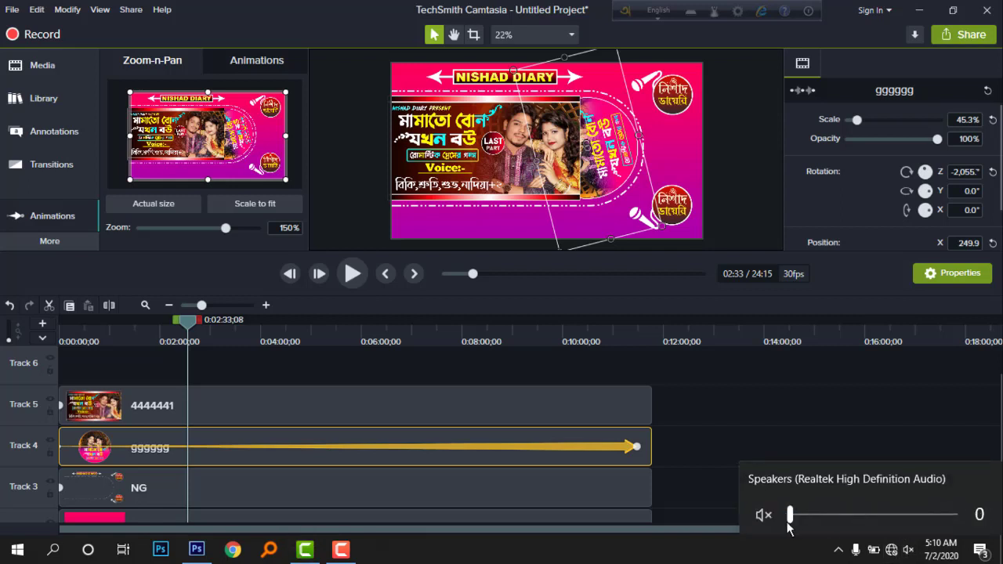
{"action": "left_click", "coordinate": [353, 272]}
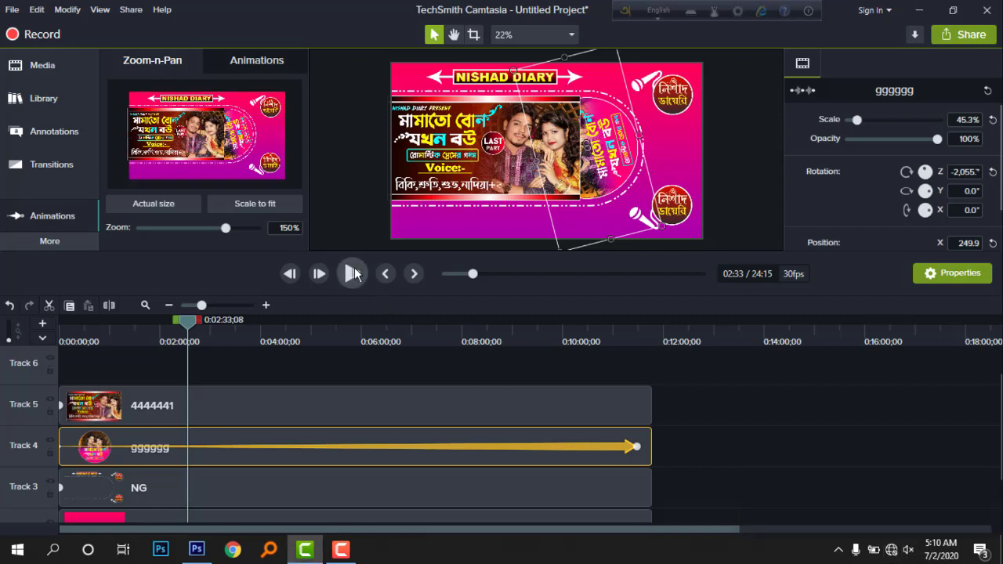
{"action": "left_click", "coordinate": [362, 345]}
{"action": "left_click", "coordinate": [357, 276]}
{"action": "left_click", "coordinate": [352, 274]}
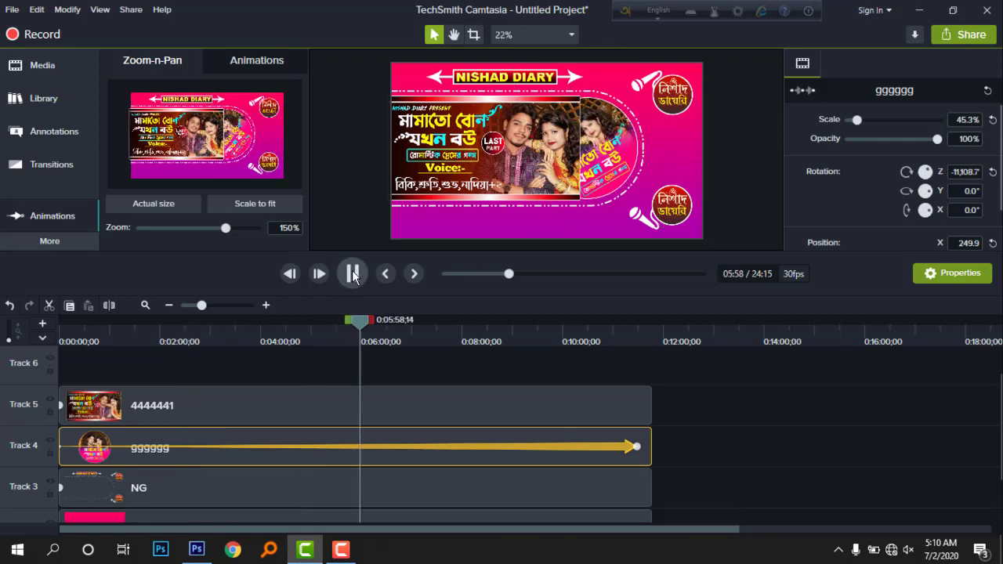
{"action": "left_click", "coordinate": [353, 273]}
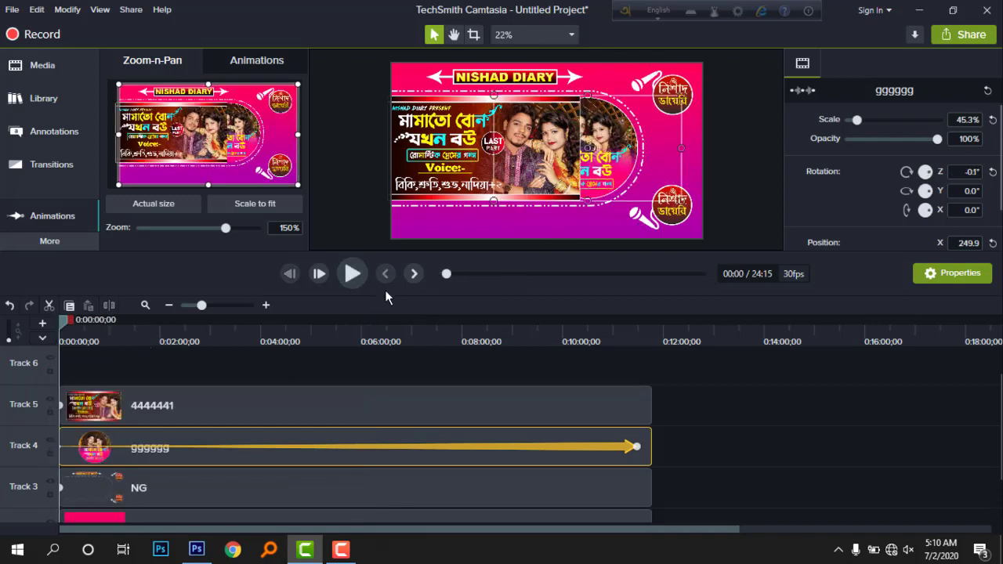
{"action": "left_click", "coordinate": [354, 274]}
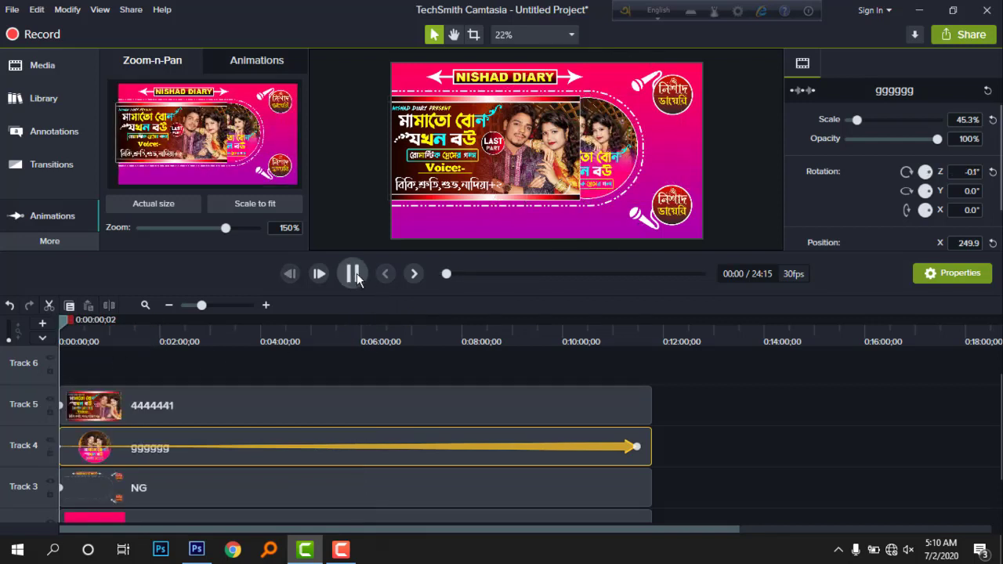
Preview the rotation of the gggggg image at about 1:20 and 3:42 on the timeline
{"action": "left_click", "coordinate": [84, 323]}
{"action": "left_click_drag", "start_coordinate": [96, 334], "coordinate": [125, 330]}
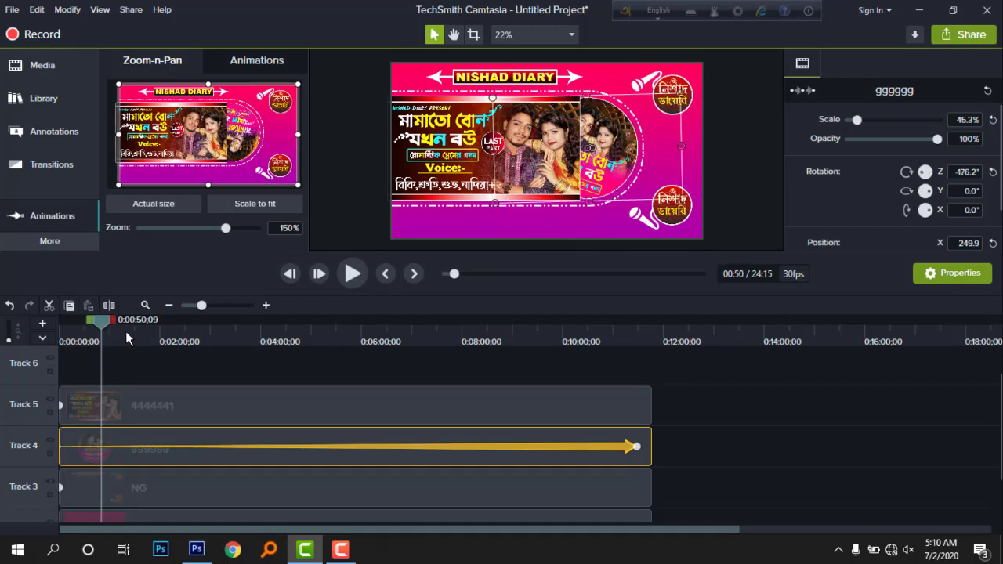
{"action": "left_click", "coordinate": [352, 275]}
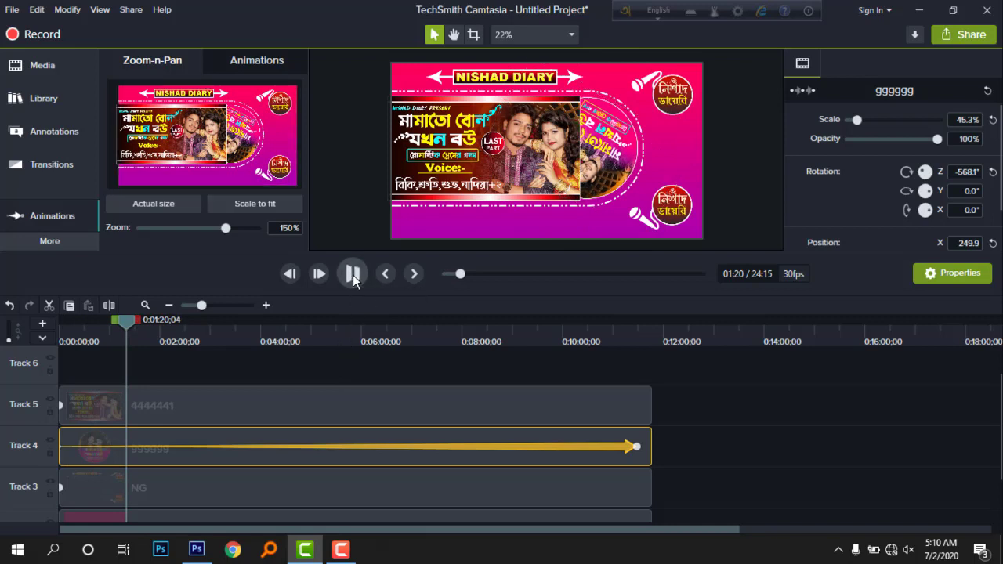
{"action": "left_click", "coordinate": [245, 342]}
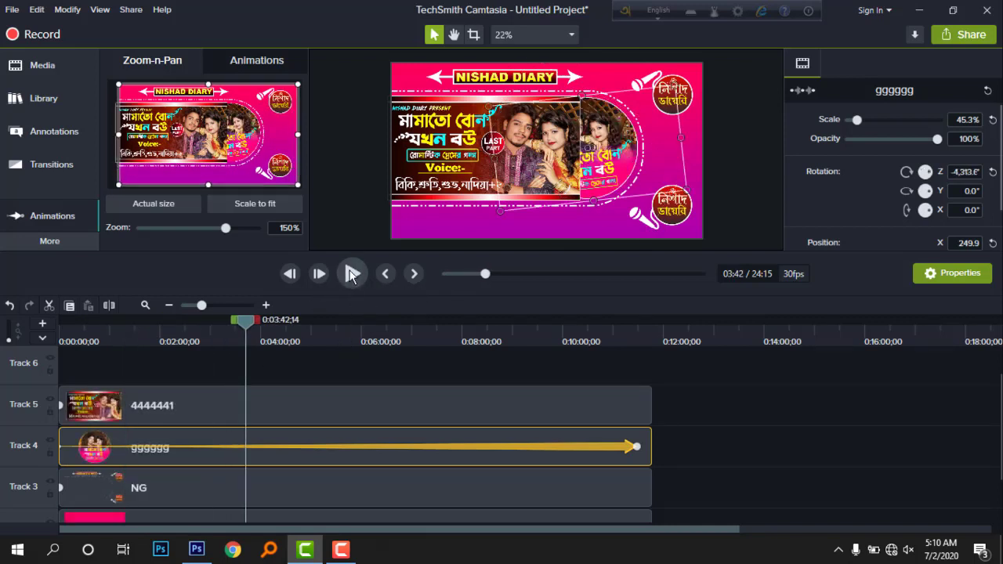
{"action": "left_click", "coordinate": [351, 274]}
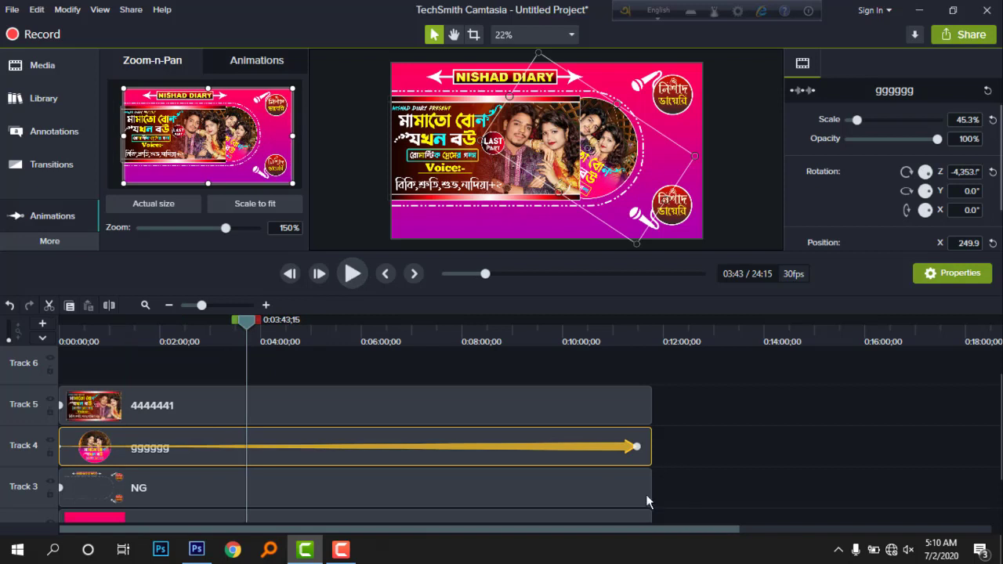
Extend the gggggg clip to about 18 minutes and stretch its rotation animation to about 16:30
{"action": "left_click_drag", "start_coordinate": [647, 529], "coordinate": [667, 530]}
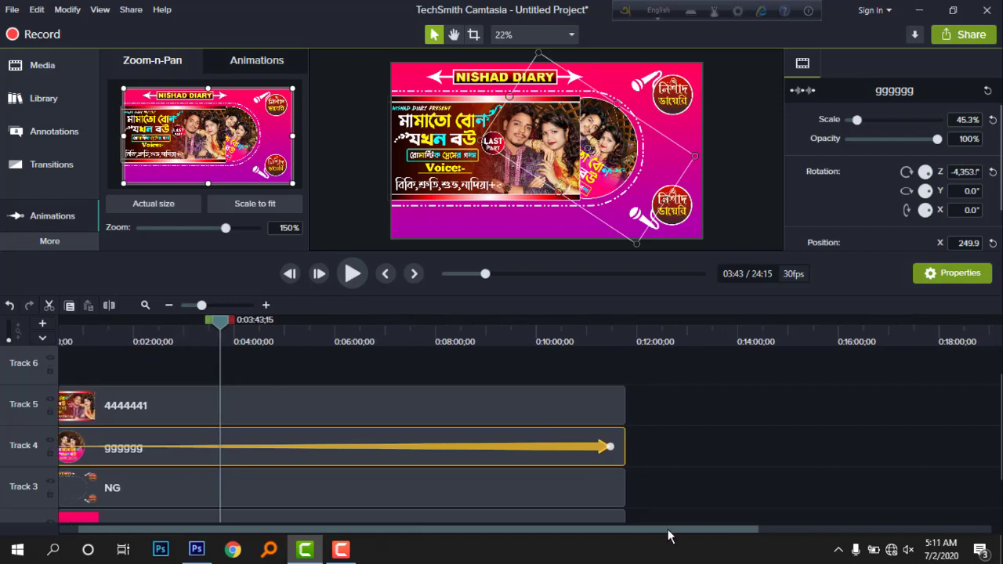
{"action": "left_click_drag", "start_coordinate": [624, 451], "coordinate": [947, 446]}
{"action": "left_click", "coordinate": [610, 446]}
{"action": "left_click_drag", "start_coordinate": [657, 446], "coordinate": [864, 446]}
Split the gggggg clip at 4:23, delete the first part and move the remainder to the timeline start
{"action": "left_click", "coordinate": [256, 343]}
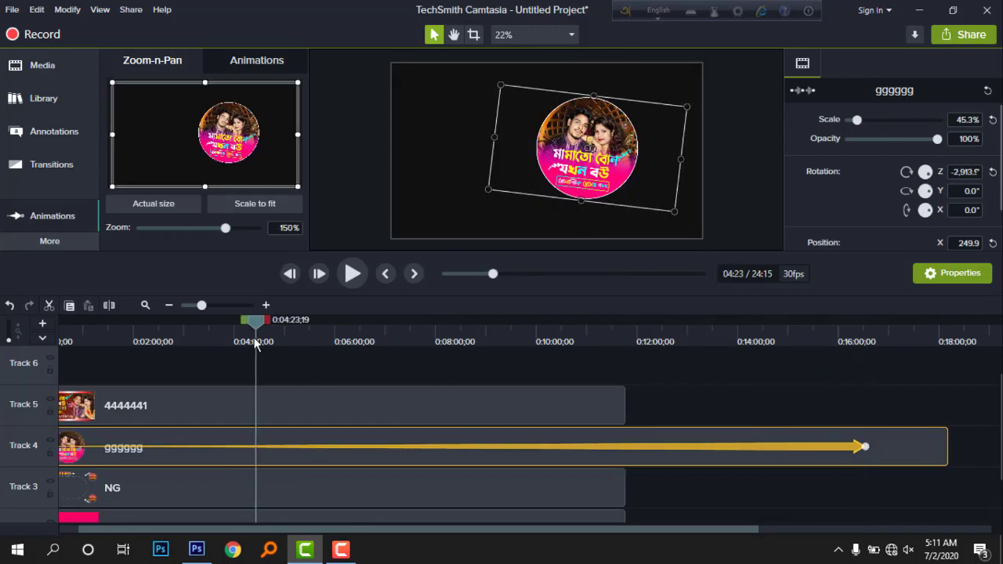
{"action": "left_click", "coordinate": [108, 306]}
{"action": "left_click", "coordinate": [171, 439]}
{"action": "key", "text": "Delete"}
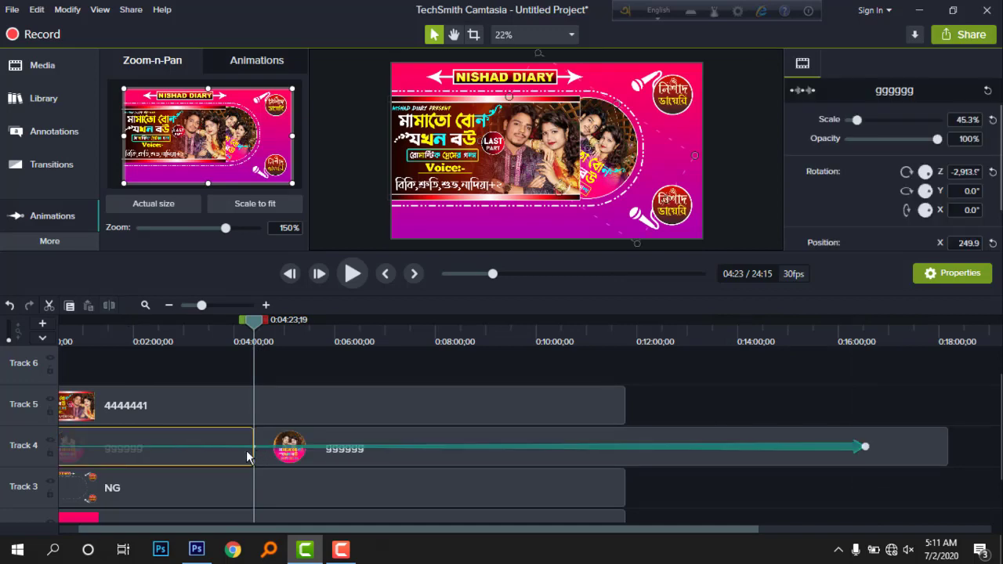
{"action": "left_click", "coordinate": [220, 448]}
{"action": "left_click_drag", "start_coordinate": [338, 450], "coordinate": [156, 460]}
Extend the remaining gggggg clip to about 18 minutes again, with its animation ending at about 16:50
{"action": "left_click_drag", "start_coordinate": [670, 447], "coordinate": [969, 463]}
{"action": "left_click_drag", "start_coordinate": [752, 448], "coordinate": [907, 447]}
Split gggggg at 12:02, delete the rest and trim the clip to the other clips' end
{"action": "left_click", "coordinate": [666, 340]}
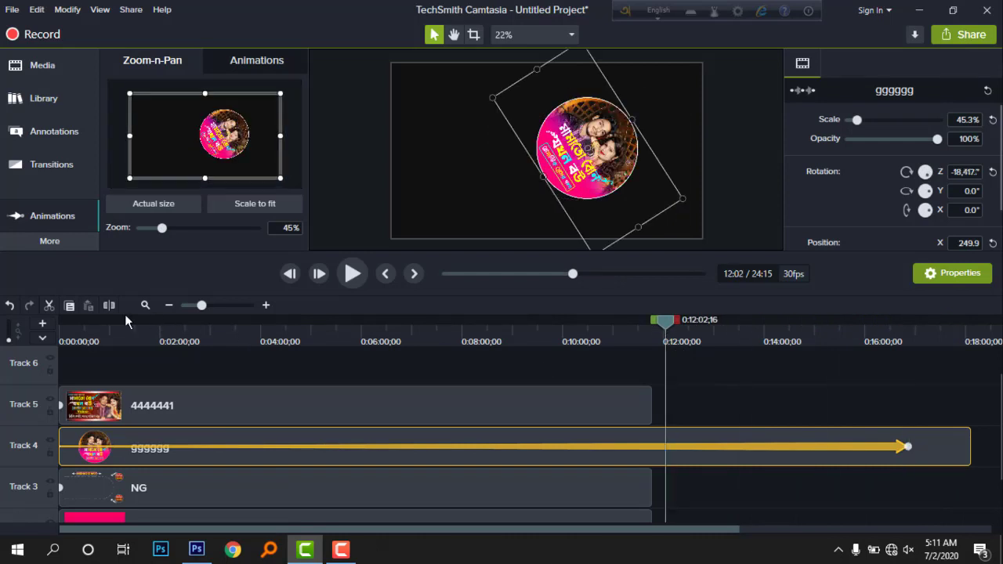
{"action": "key", "text": "s"}
{"action": "left_click", "coordinate": [733, 441]}
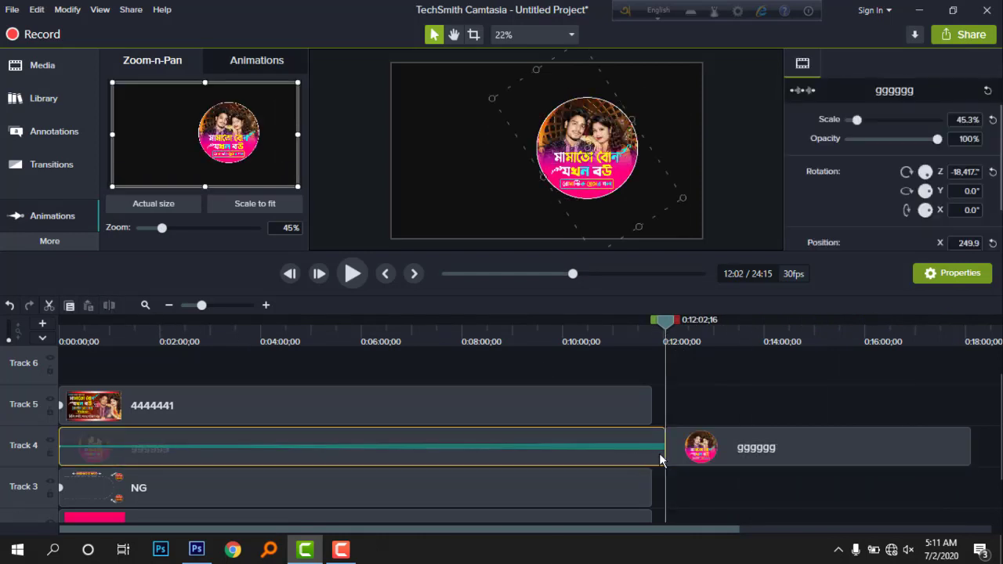
{"action": "key", "text": "Delete"}
{"action": "left_click", "coordinate": [656, 458]}
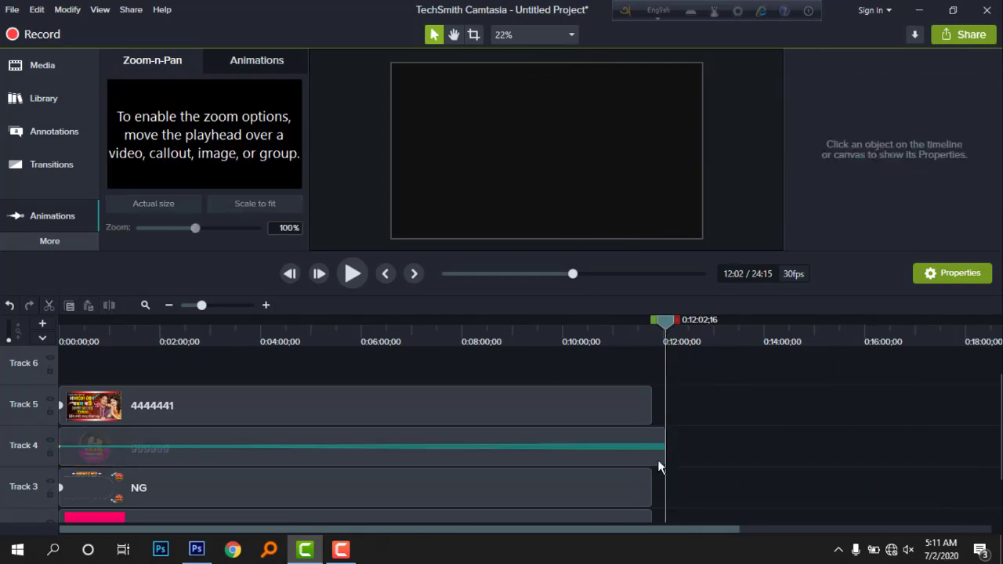
{"action": "left_click_drag", "start_coordinate": [663, 459], "coordinate": [651, 459]}
Preview the trimmed gggggg clip's spin at the timeline start and near its end
{"action": "left_click_drag", "start_coordinate": [112, 340], "coordinate": [37, 350]}
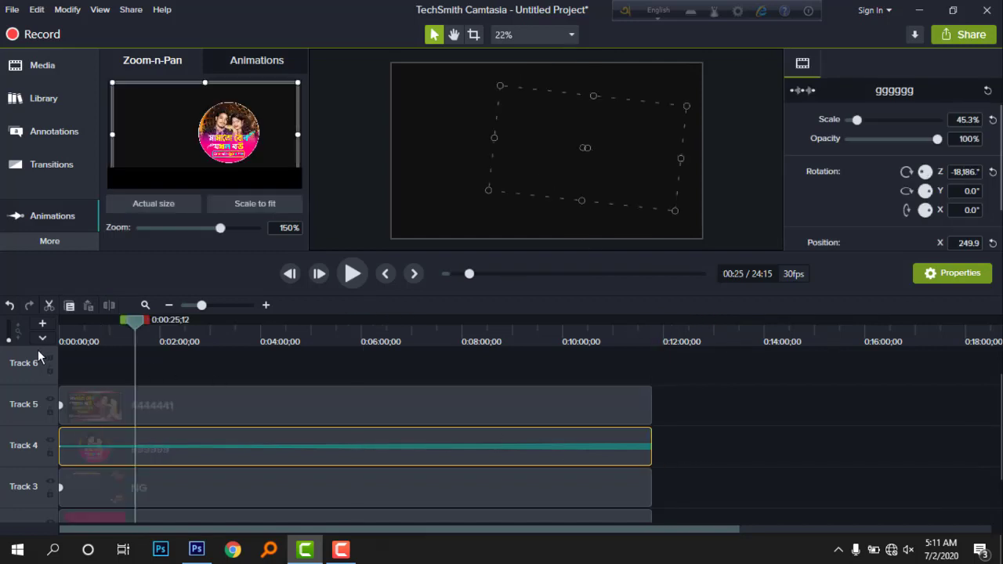
{"action": "left_click", "coordinate": [351, 274]}
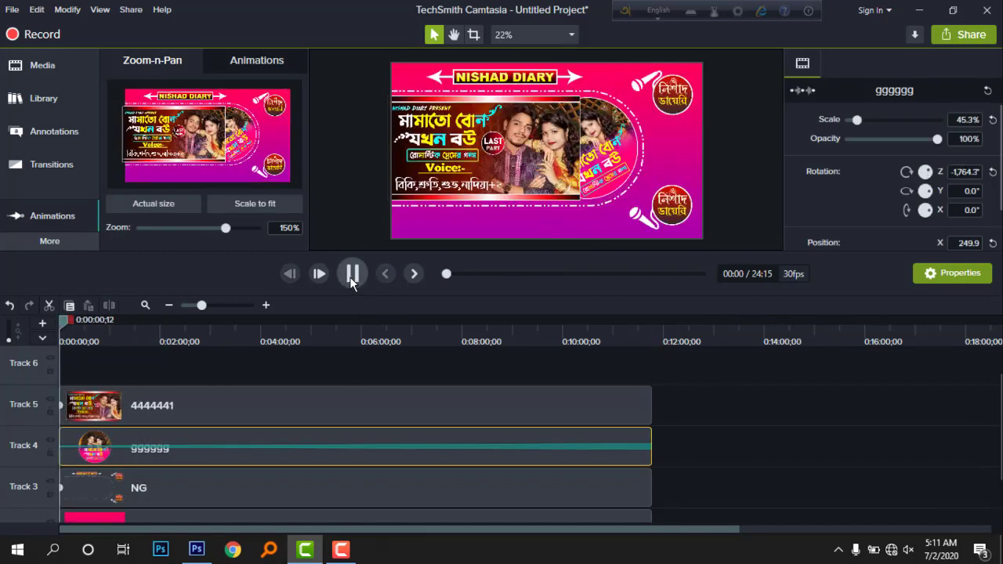
{"action": "key", "text": "space"}
{"action": "left_click", "coordinate": [634, 338]}
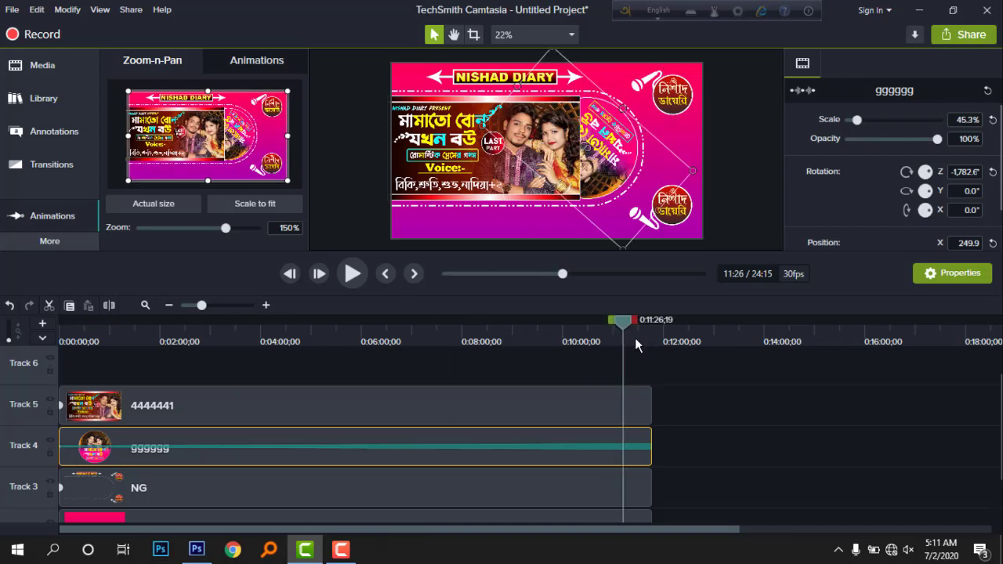
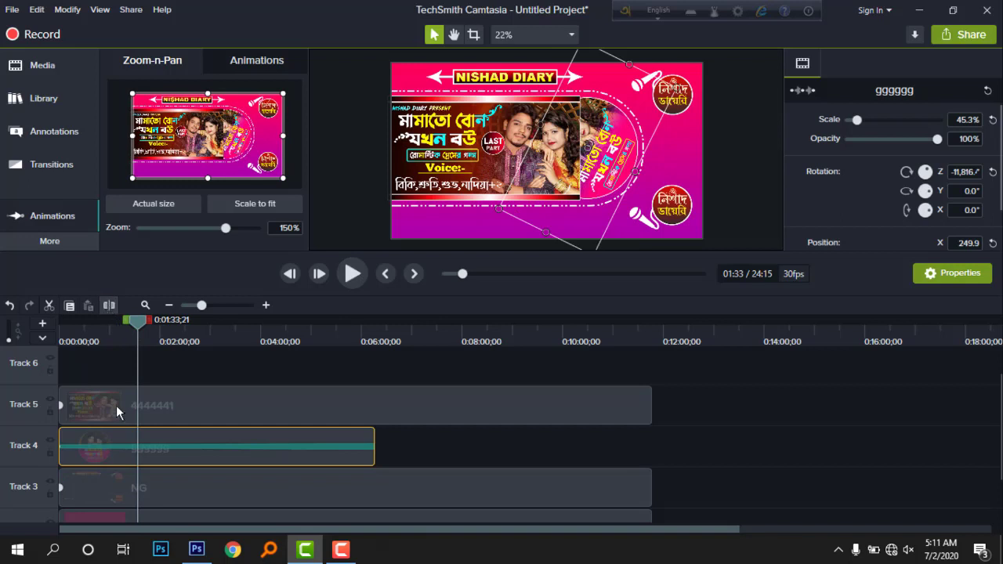
Delete the part of gggggg before 1:33, move the rest to the start, and extend clip and animation to about 18:25
{"action": "left_click", "coordinate": [114, 429]}
{"action": "key", "text": "Delete"}
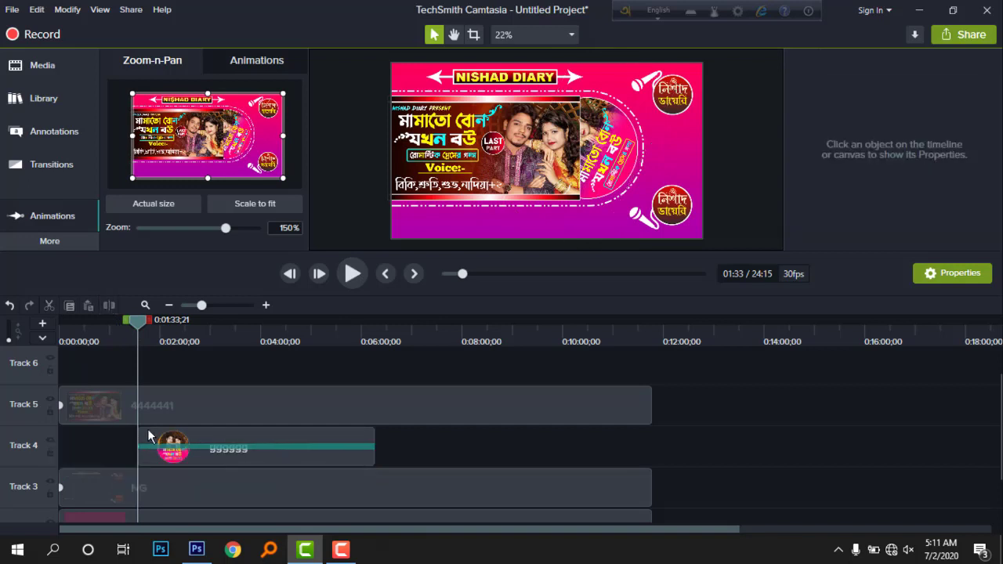
{"action": "left_click_drag", "start_coordinate": [141, 444], "coordinate": [51, 435]}
{"action": "left_click_drag", "start_coordinate": [295, 458], "coordinate": [986, 458]}
{"action": "left_click_drag", "start_coordinate": [552, 446], "coordinate": [998, 438]}
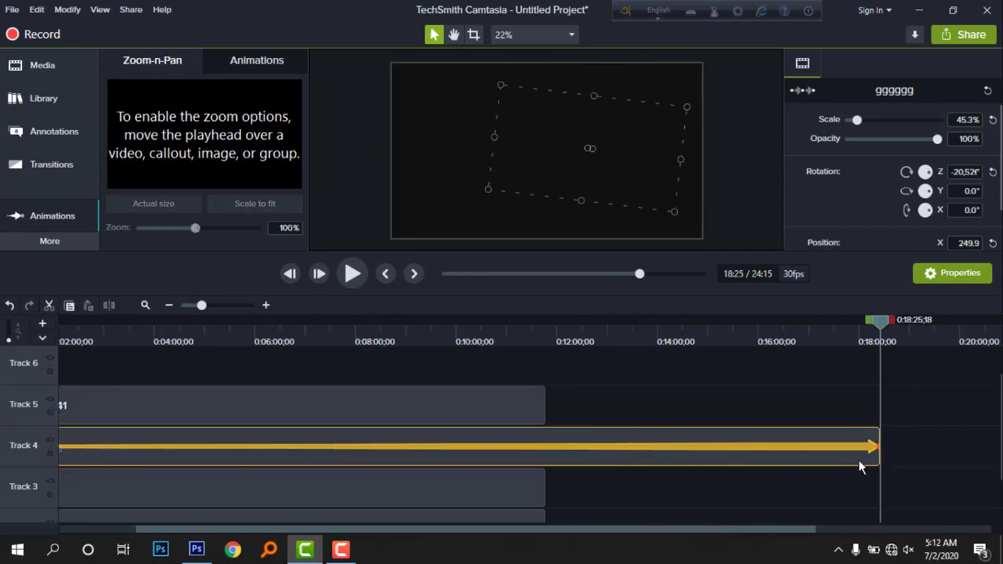
Split gggggg at 12:06, delete the second part and trim the clip to match the other tracks
{"action": "left_click", "coordinate": [561, 339]}
{"action": "left_click", "coordinate": [109, 305]}
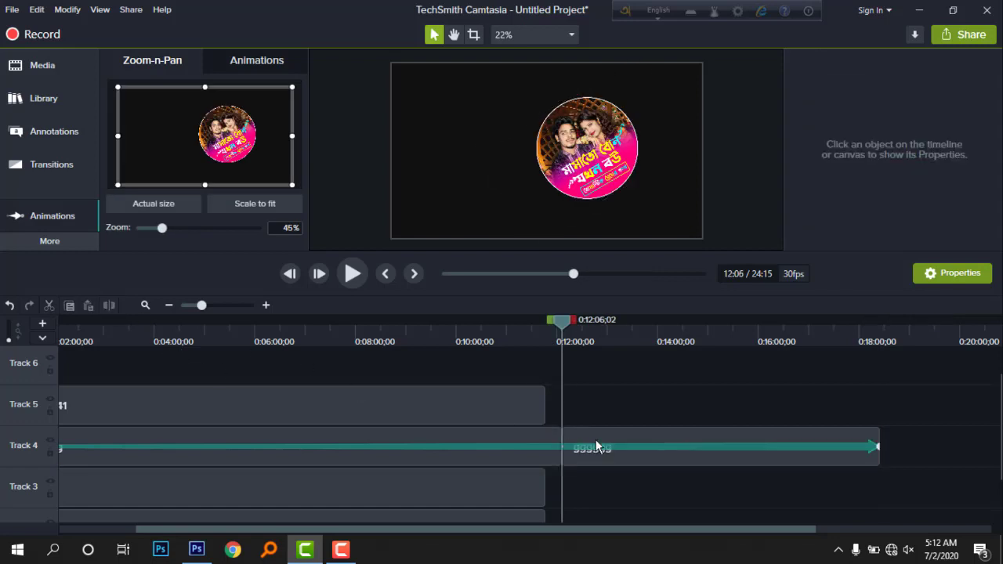
{"action": "left_click", "coordinate": [594, 445]}
{"action": "key", "text": "Delete"}
{"action": "left_click", "coordinate": [558, 456]}
{"action": "left_click_drag", "start_coordinate": [558, 457], "coordinate": [540, 458]}
Preview the gggggg spin at about 0:49, 11:27 and 5:37 to check its speed
{"action": "left_click_drag", "start_coordinate": [447, 529], "coordinate": [319, 535]}
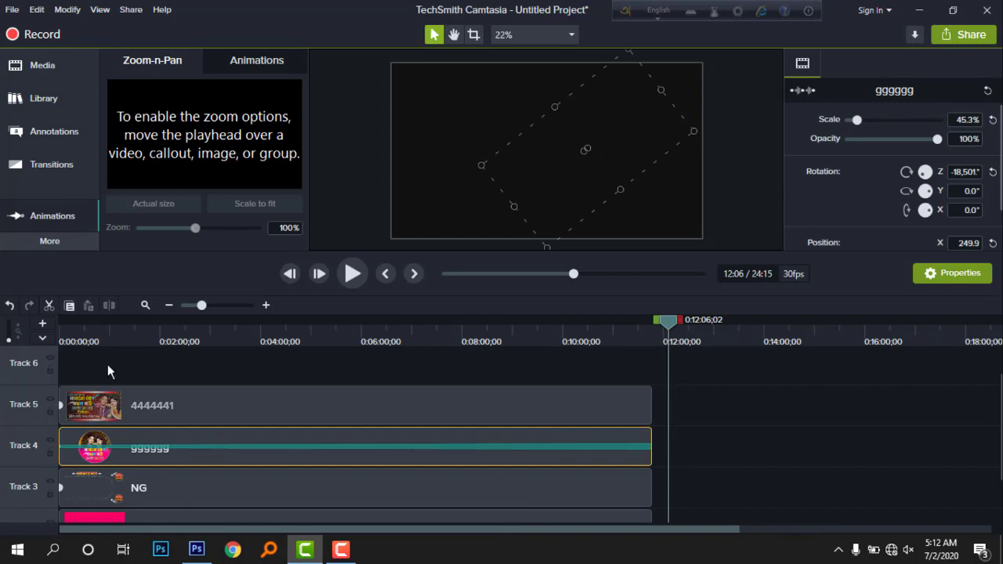
{"action": "left_click", "coordinate": [101, 339]}
{"action": "left_click", "coordinate": [353, 274]}
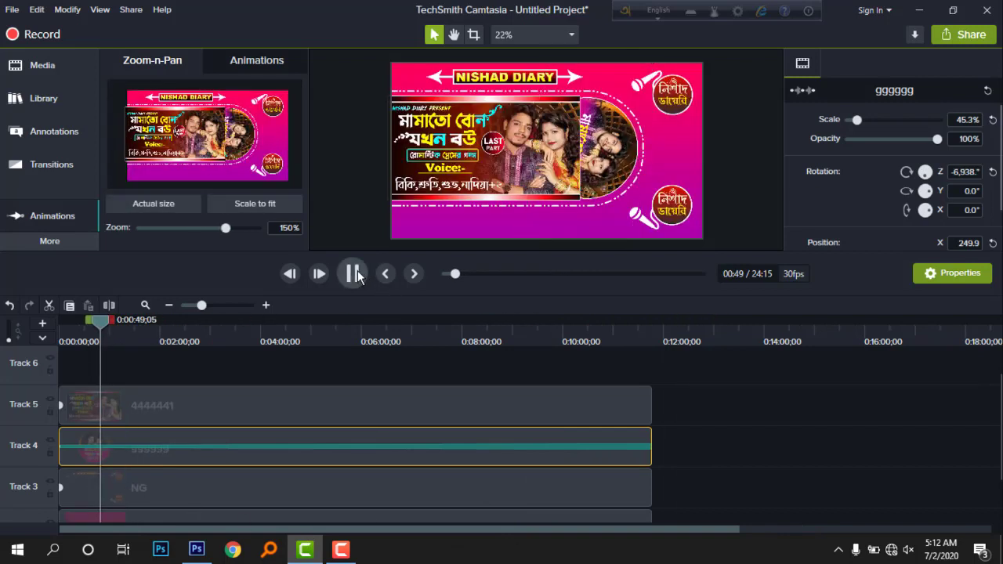
{"action": "left_click", "coordinate": [353, 273]}
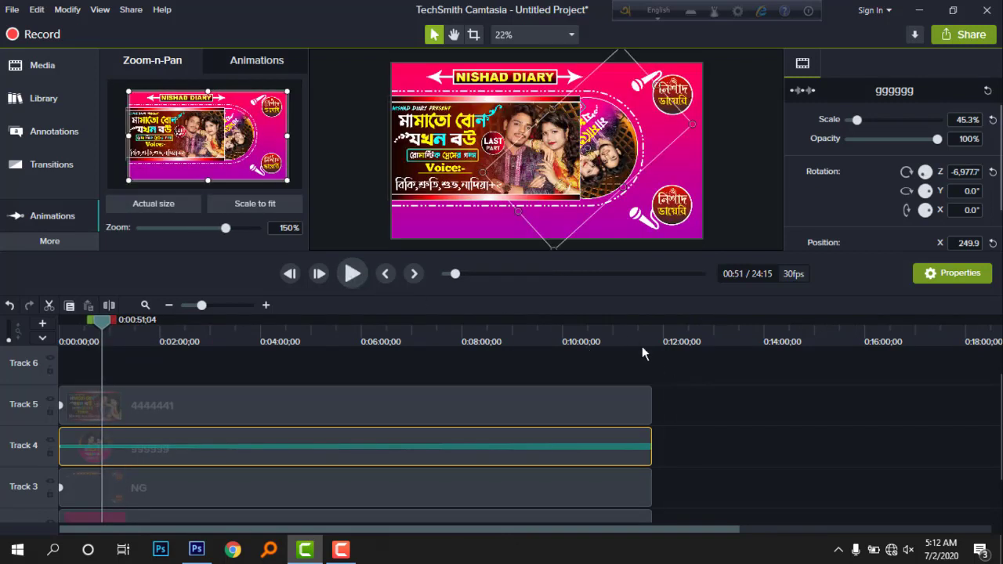
{"action": "left_click", "coordinate": [635, 331]}
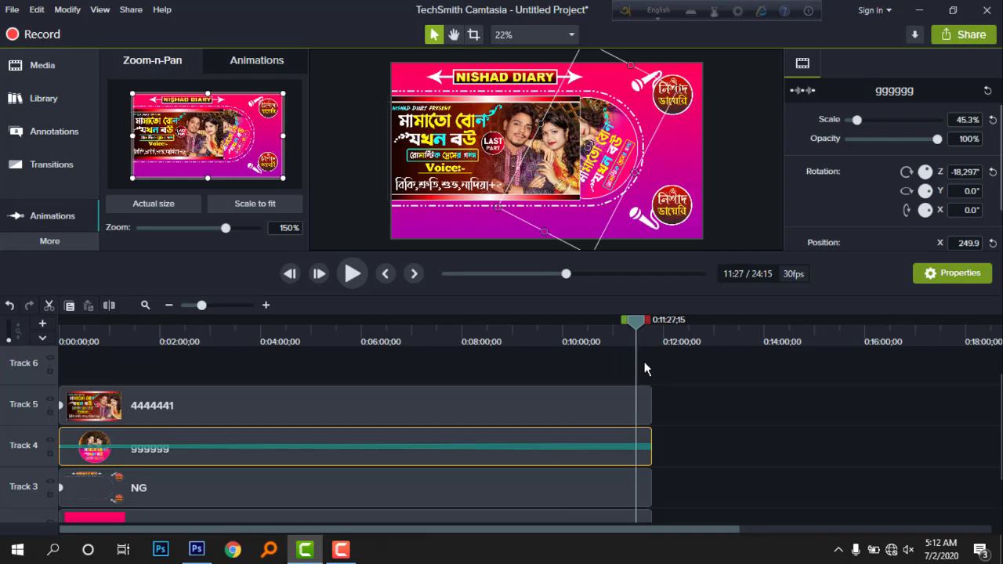
{"action": "left_click", "coordinate": [350, 275]}
{"action": "left_click", "coordinate": [350, 274]}
{"action": "left_click", "coordinate": [342, 340]}
{"action": "left_click", "coordinate": [353, 273]}
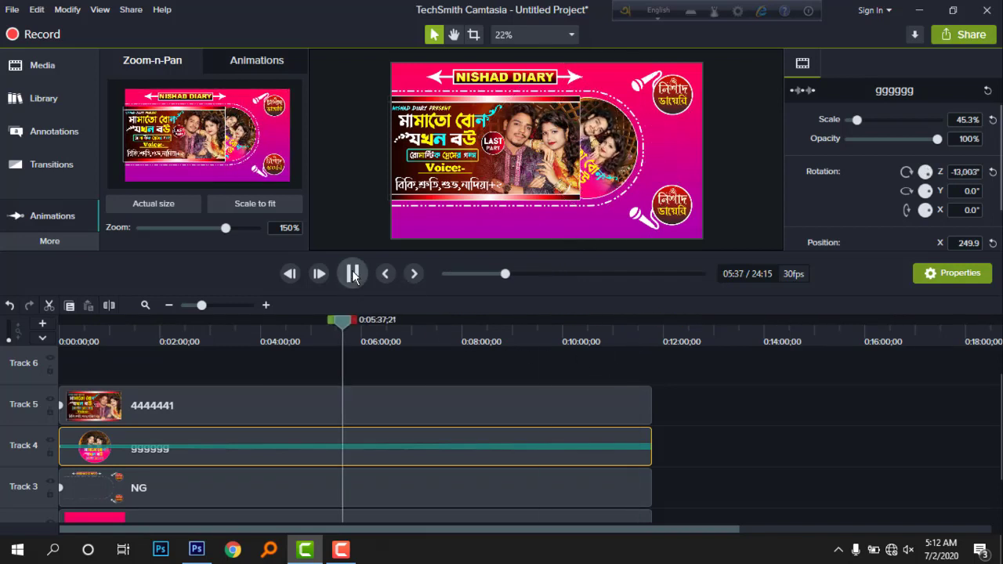
{"action": "left_click", "coordinate": [353, 274]}
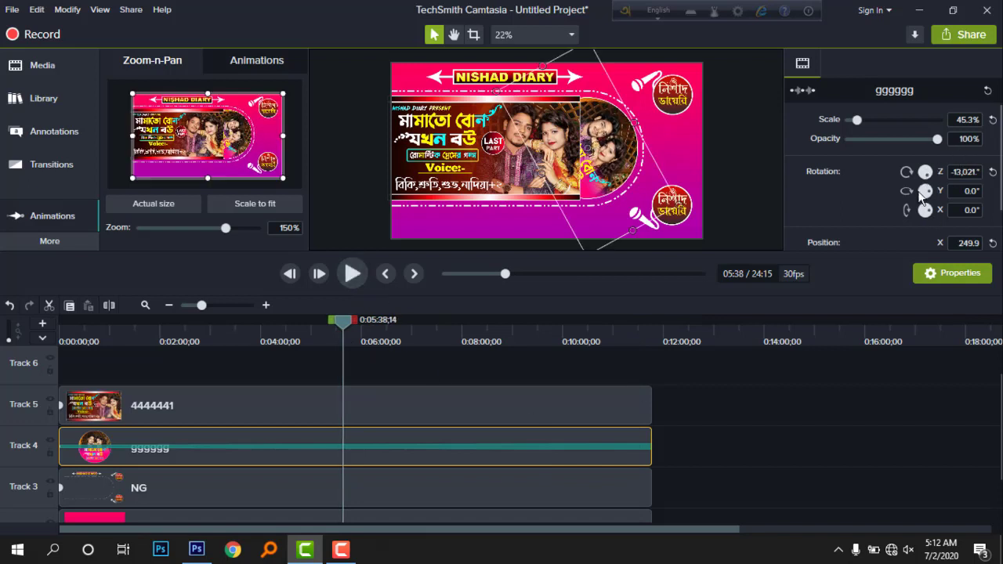
Delete the rotation animation from gggggg and add a Zoom-n-Pan animation at the timeline start
{"action": "left_click", "coordinate": [591, 446]}
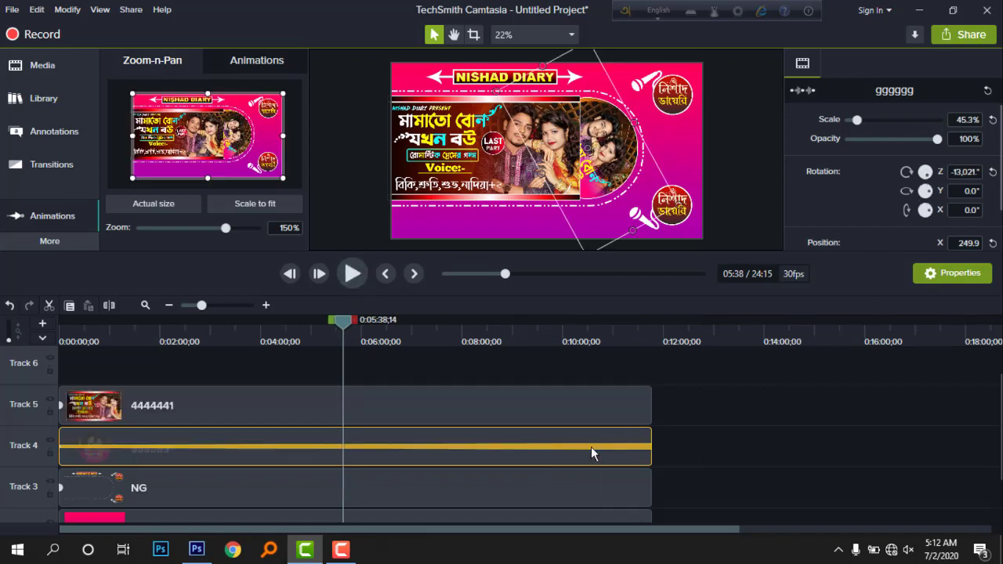
{"action": "key", "text": "Escape"}
{"action": "left_click", "coordinate": [63, 332]}
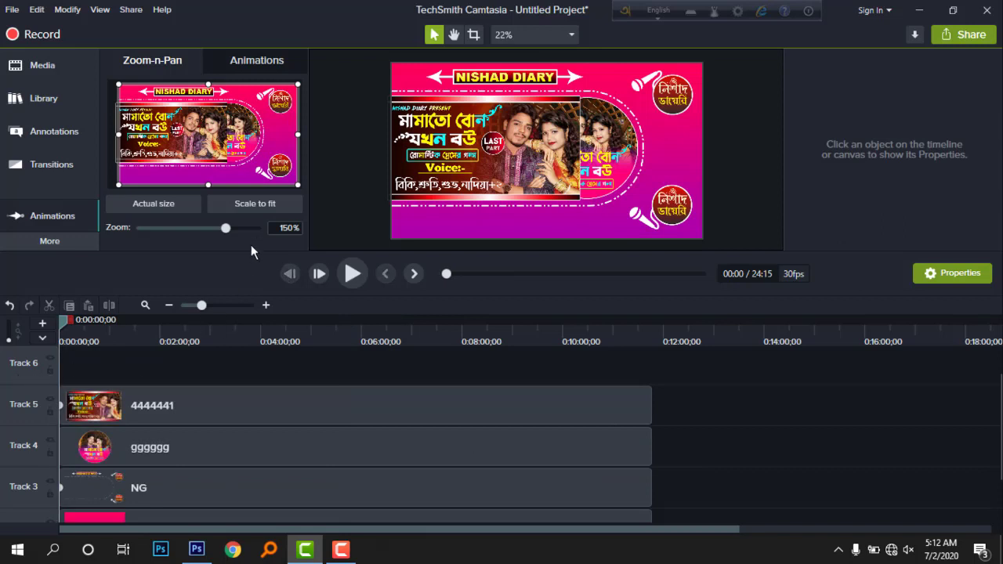
{"action": "type", "text": "151"}
{"action": "key", "text": "Return"}
Rotate the gggggg image to about -6,136.5° around Z and stretch its animation to about 0:58
{"action": "left_click", "coordinate": [160, 448]}
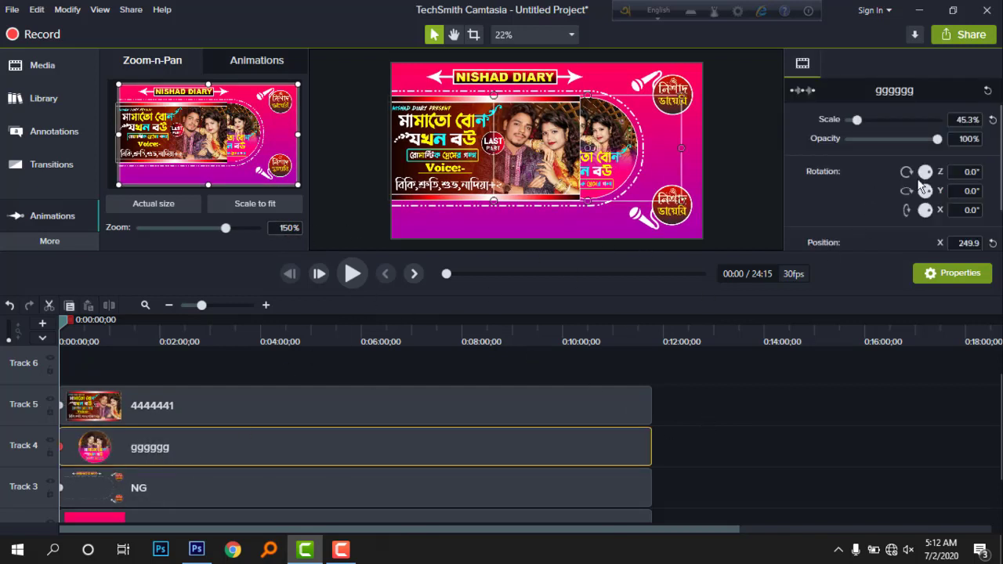
{"action": "left_click_drag", "start_coordinate": [926, 179], "coordinate": [936, 212]}
{"action": "left_click_drag", "start_coordinate": [61, 445], "coordinate": [108, 446]}
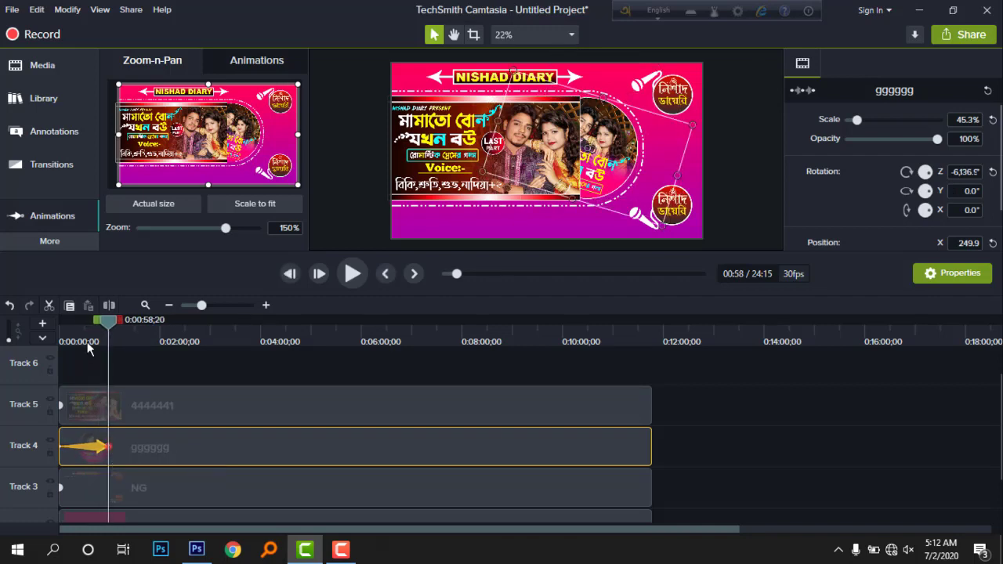
Preview the new spin from the start and at 0:34, and shorten the gggggg animation to about 0:34
{"action": "left_click", "coordinate": [60, 341]}
{"action": "left_click", "coordinate": [352, 274]}
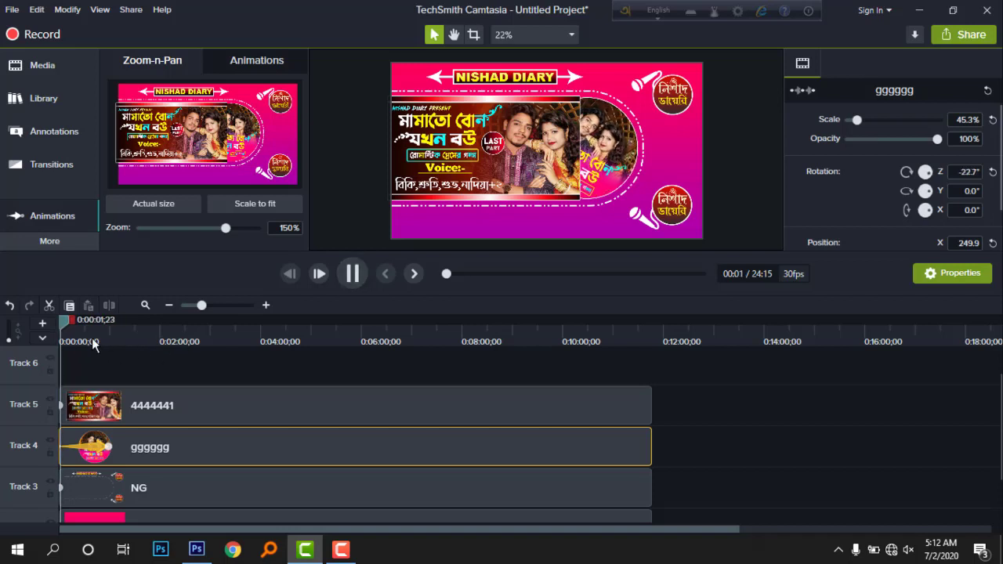
{"action": "left_click", "coordinate": [85, 342]}
{"action": "left_click", "coordinate": [350, 275]}
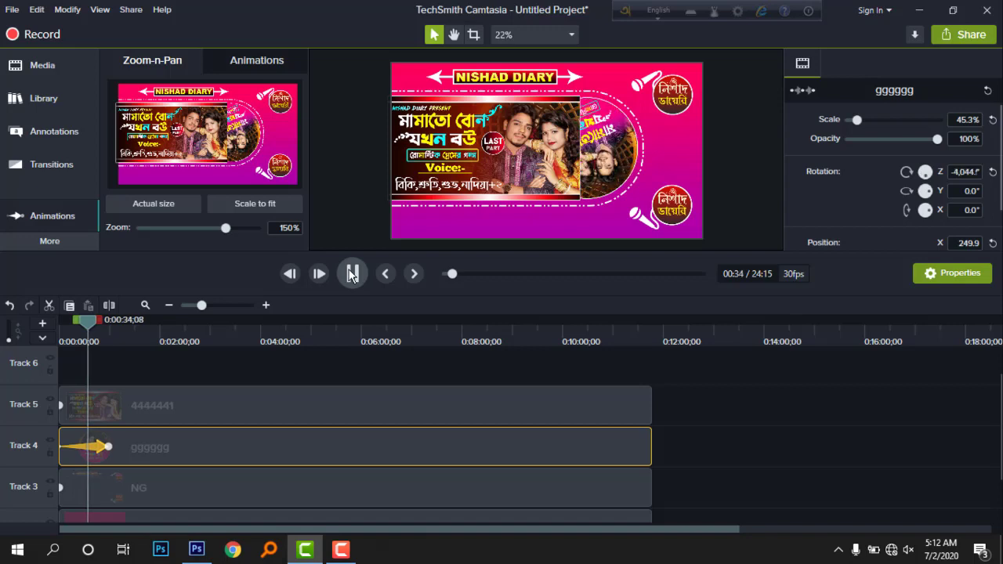
{"action": "left_click", "coordinate": [352, 274]}
{"action": "left_click_drag", "start_coordinate": [109, 447], "coordinate": [88, 447]}
{"action": "left_click", "coordinate": [289, 274]}
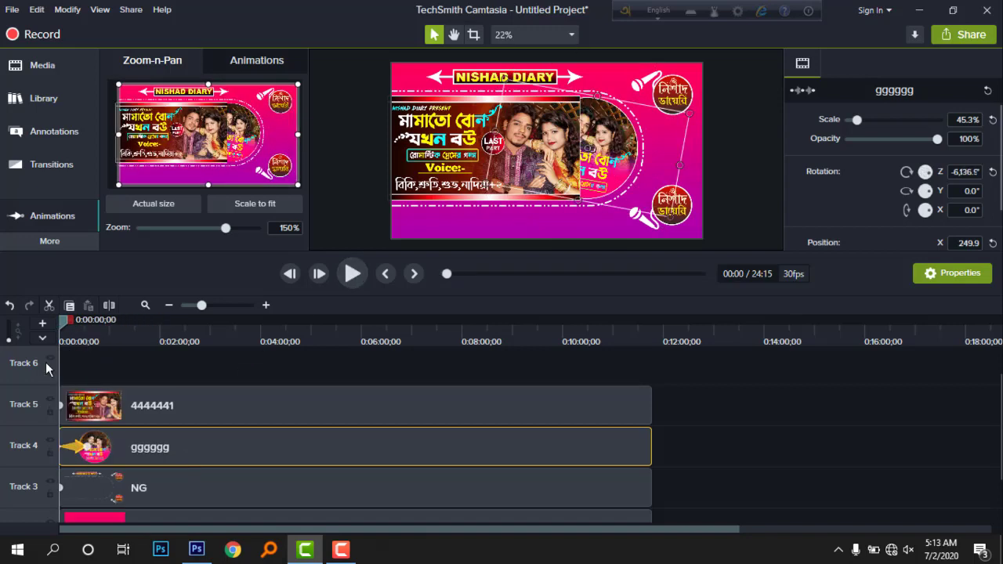
Preview the gggggg spin from the start of the timeline, and check the frame at about 0:40
{"action": "left_click", "coordinate": [352, 275]}
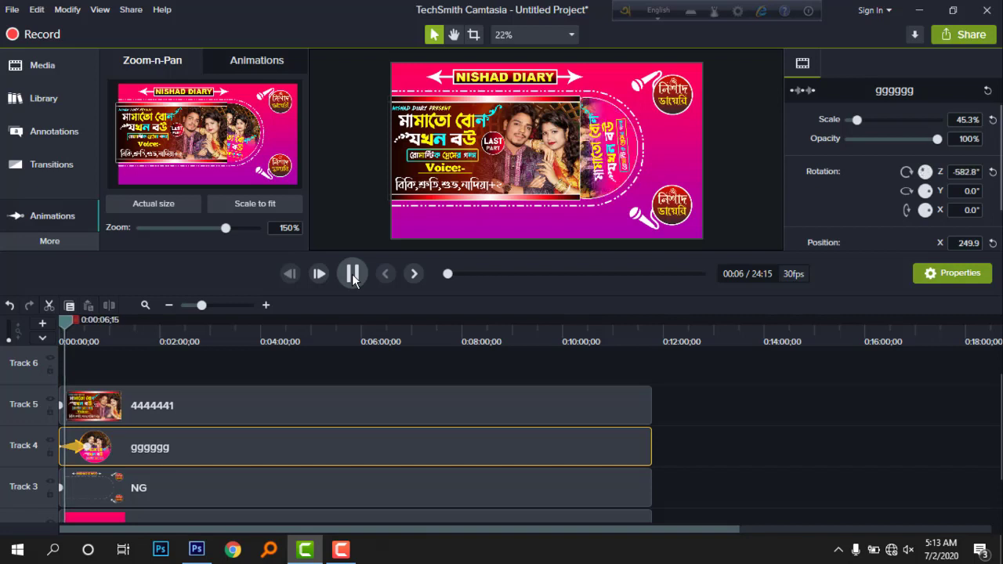
{"action": "left_click", "coordinate": [353, 273]}
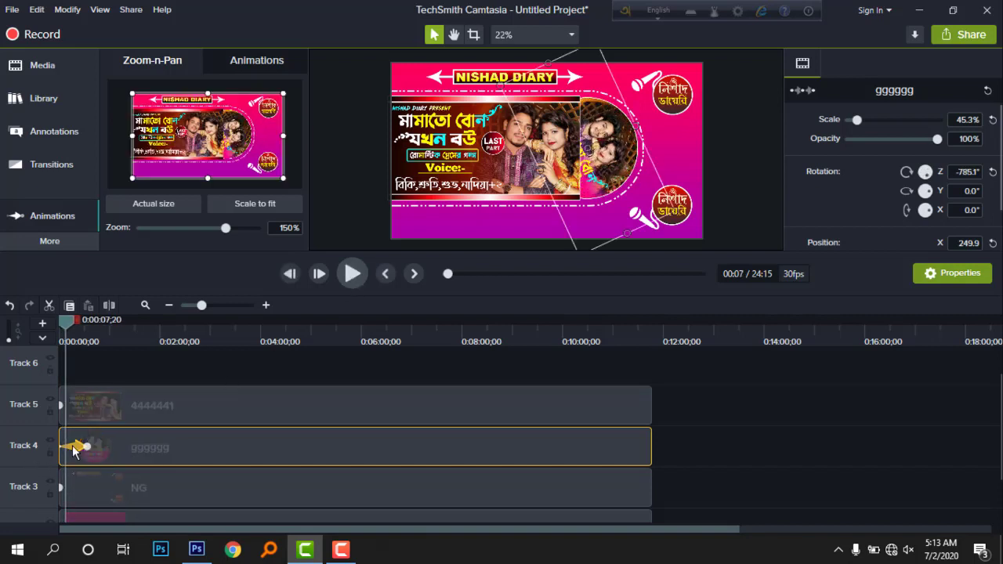
{"action": "left_click", "coordinate": [92, 337]}
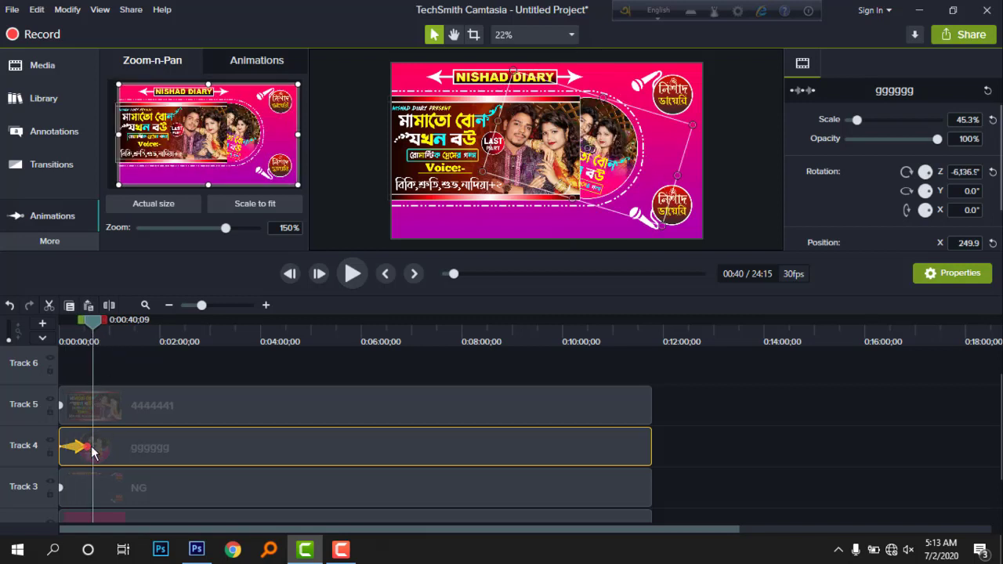
Stretch the gggggg animation to about 10:55 and preview the slower spin from about 3:14
{"action": "left_click_drag", "start_coordinate": [102, 446], "coordinate": [609, 445]}
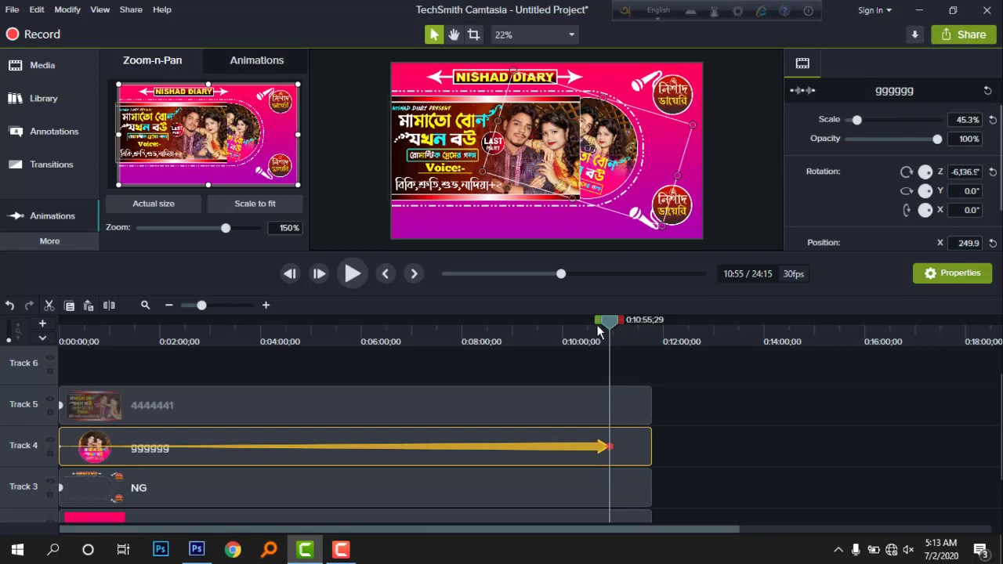
{"action": "left_click_drag", "start_coordinate": [609, 323], "coordinate": [329, 384]}
{"action": "left_click_drag", "start_coordinate": [225, 394], "coordinate": [221, 395]}
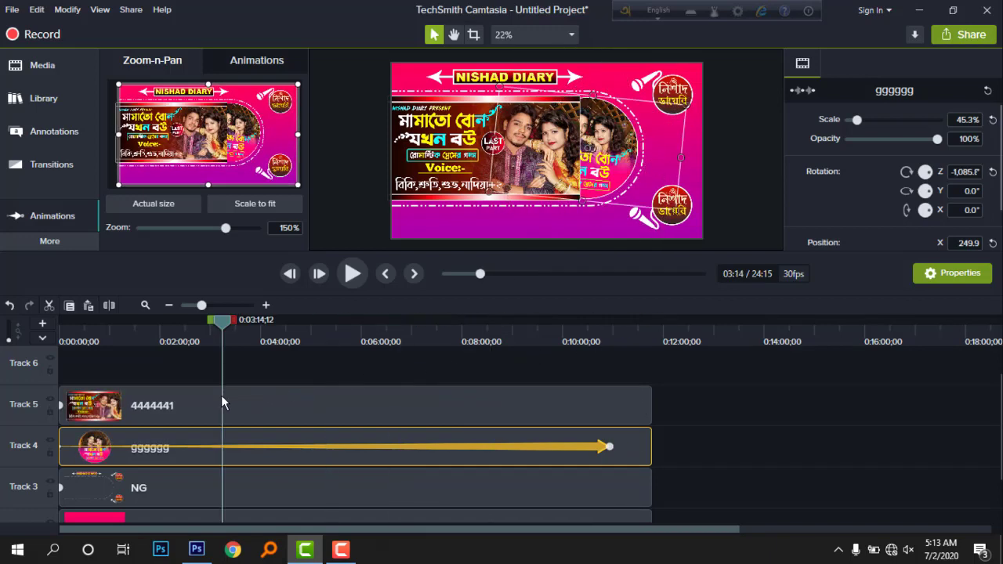
{"action": "left_click", "coordinate": [350, 274]}
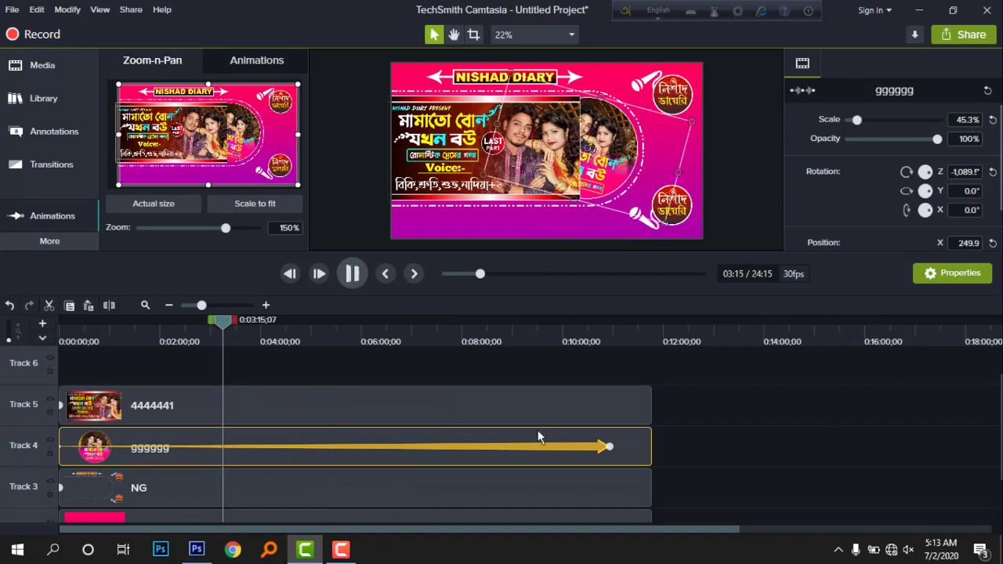
{"action": "key", "text": "space"}
Shorten the gggggg animation to about 1:36 and preview the spin from about 0:50
{"action": "left_click_drag", "start_coordinate": [610, 446], "coordinate": [128, 470]}
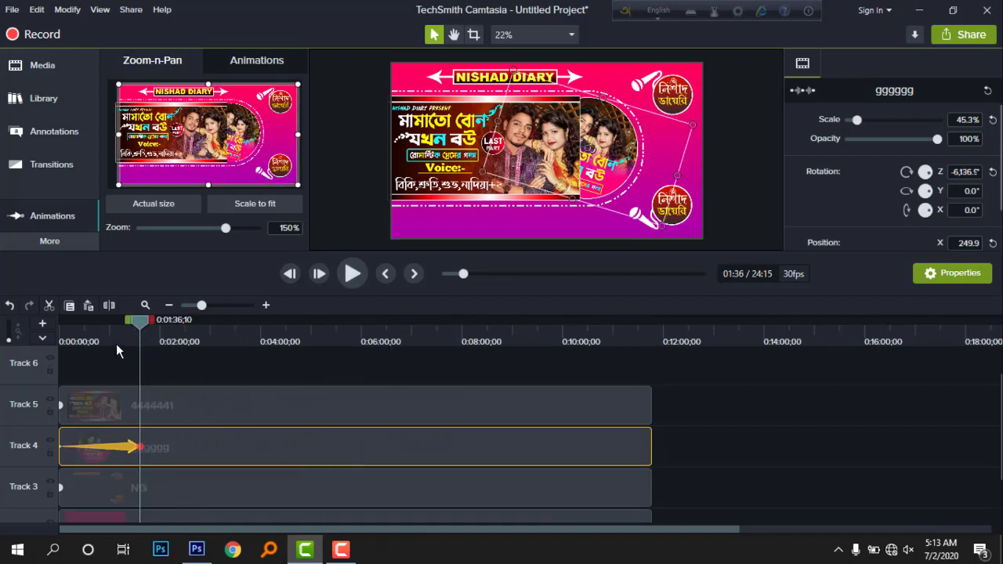
{"action": "left_click", "coordinate": [101, 338]}
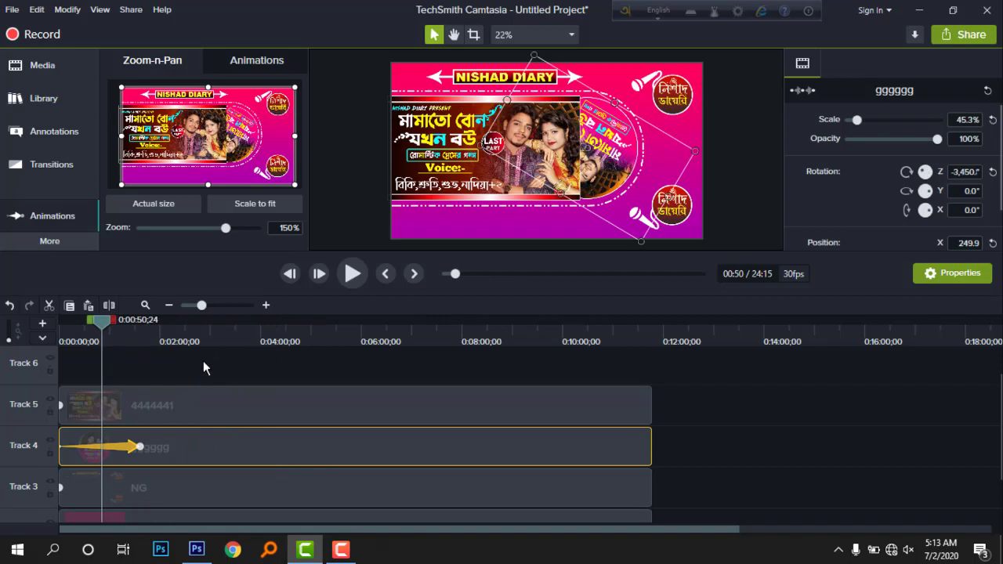
{"action": "left_click", "coordinate": [352, 273]}
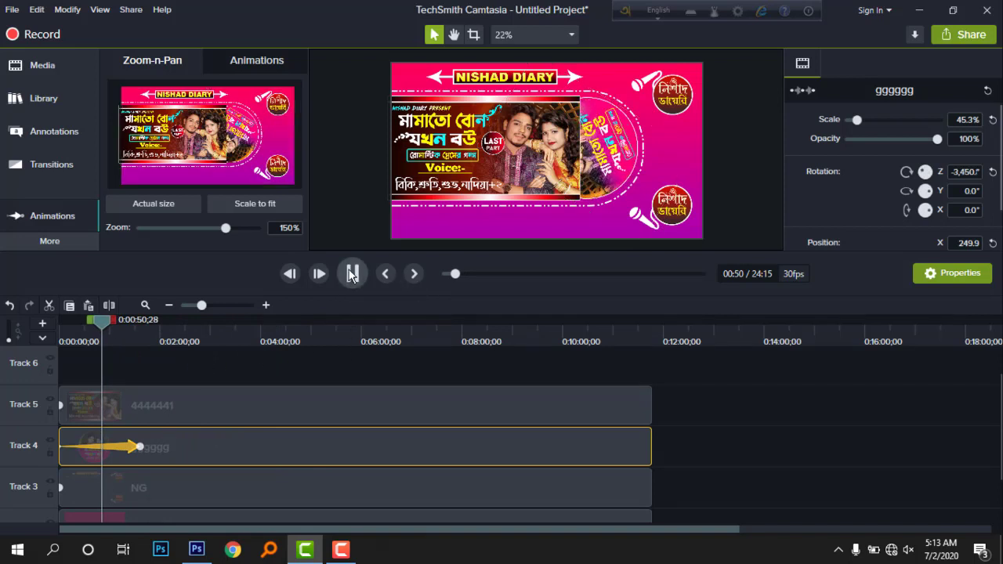